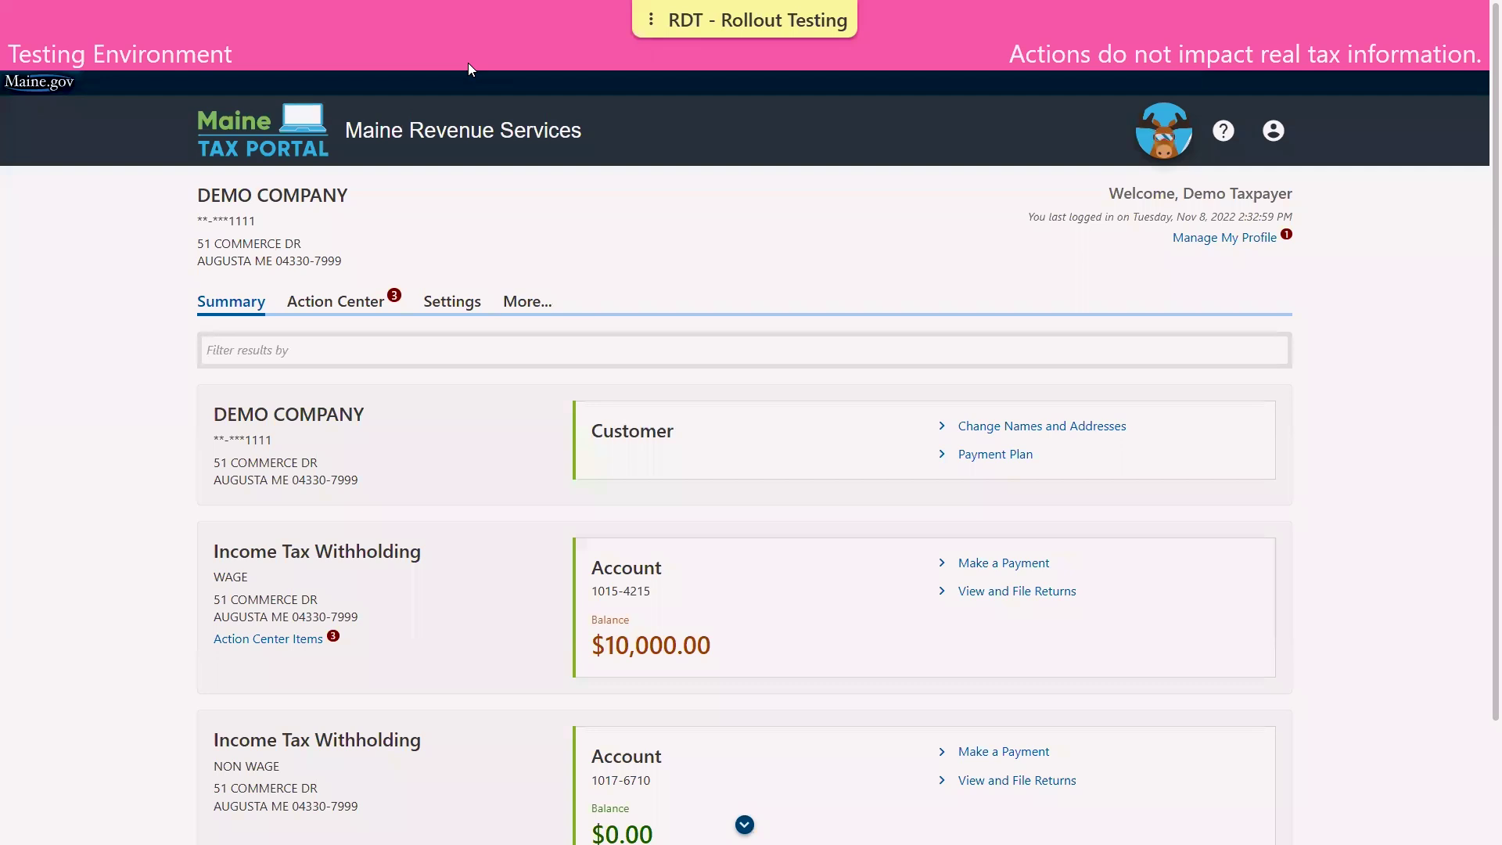
- Start filing the WAGE account's overdue 30-Sep-2022 withholding return and continue past the Paid Preparer section to Schedule 1
scroll(1012, 462, "down", 2)
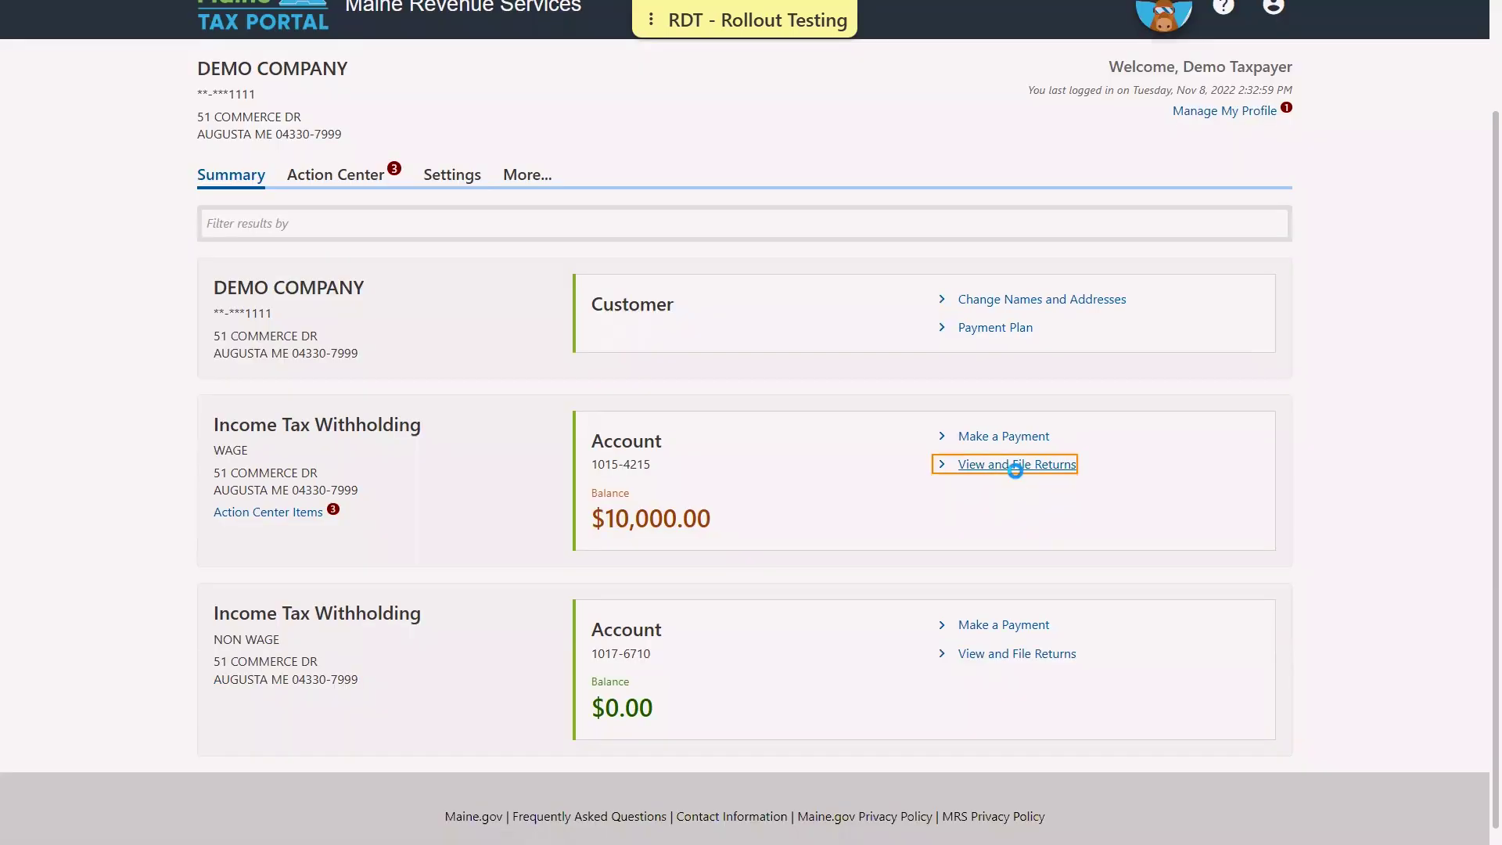
left_click(1013, 462)
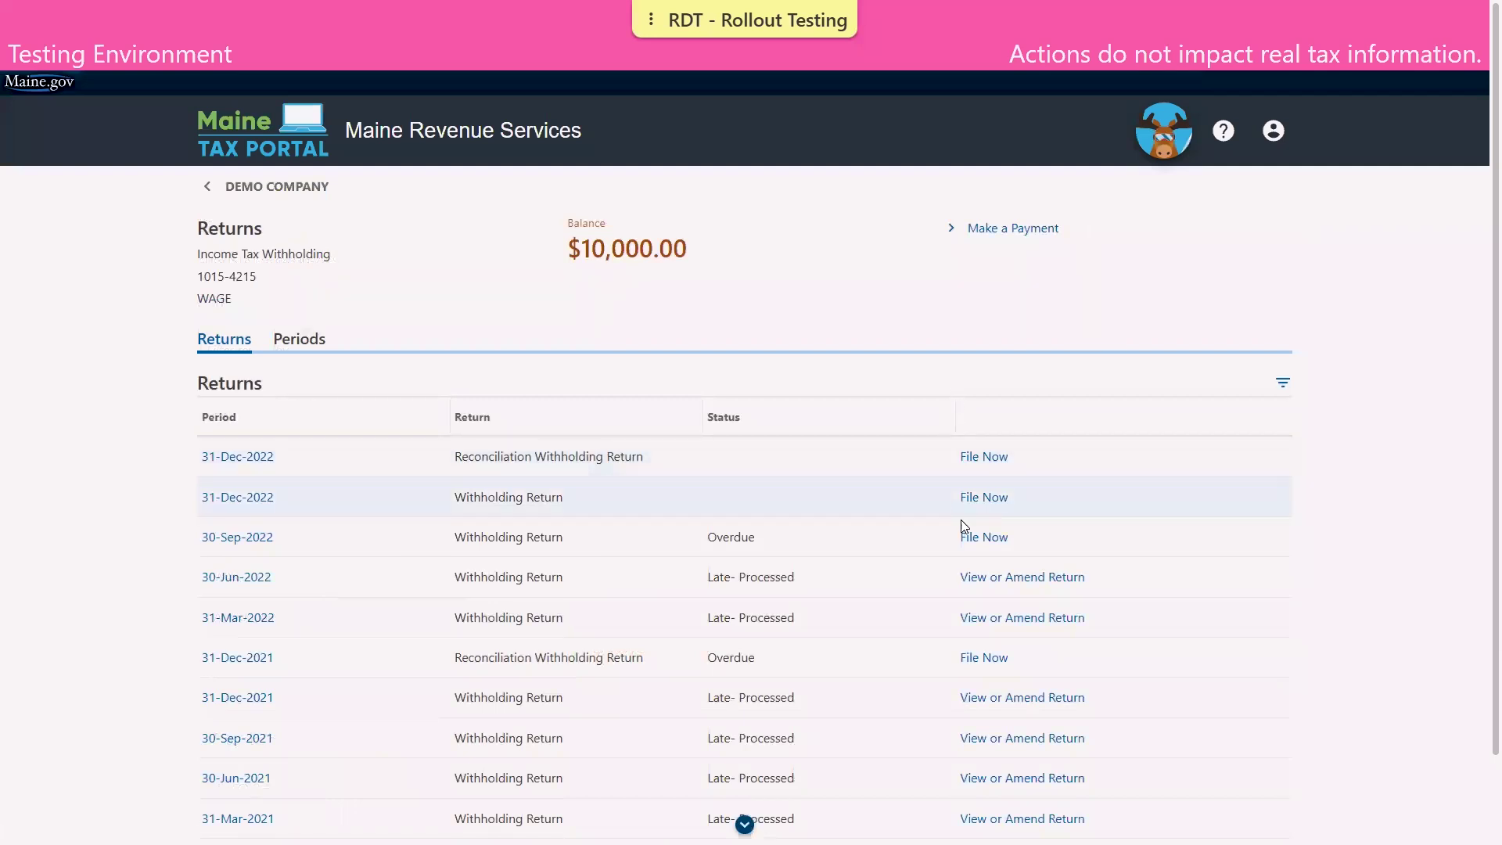
left_click(997, 539)
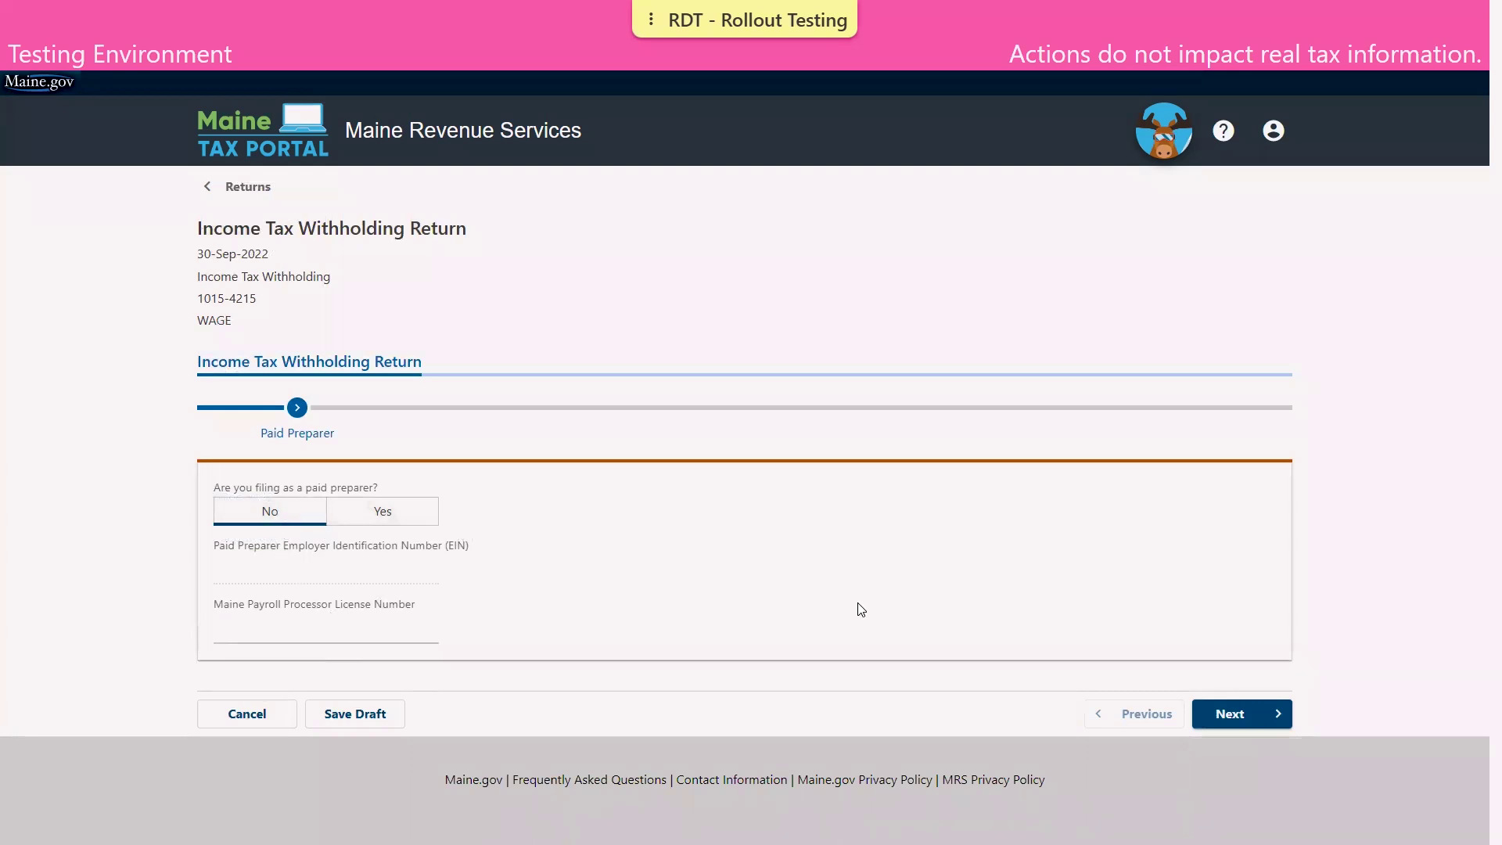
left_click(1226, 721)
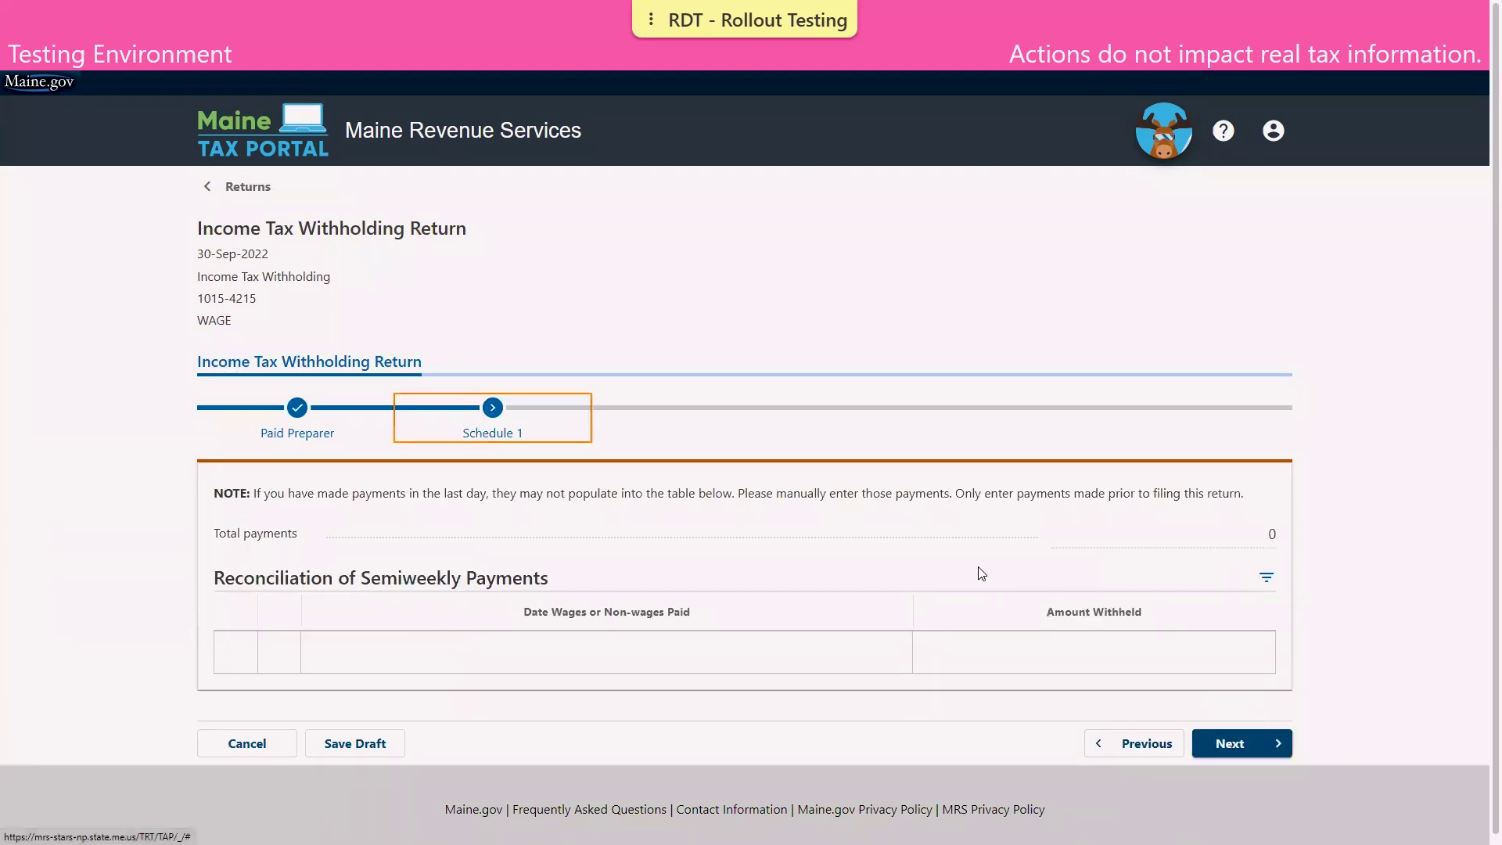
- Enter the first semiweekly payment row with the date 07/15/2022 and an amount withheld of 300
left_click(793, 645)
type("07")
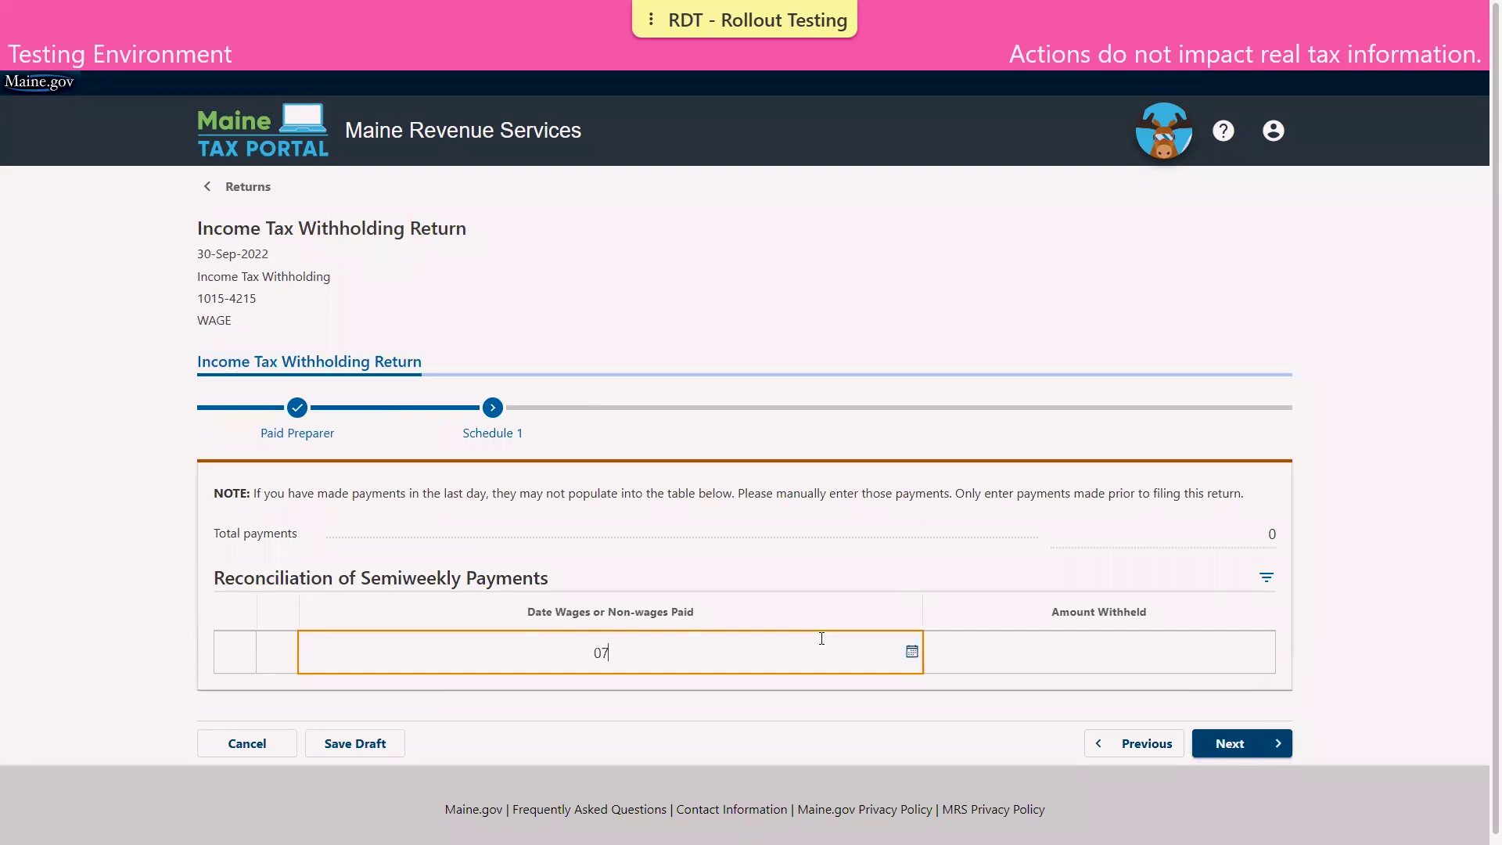
type("/15/2022")
key("Tab")
type("30")
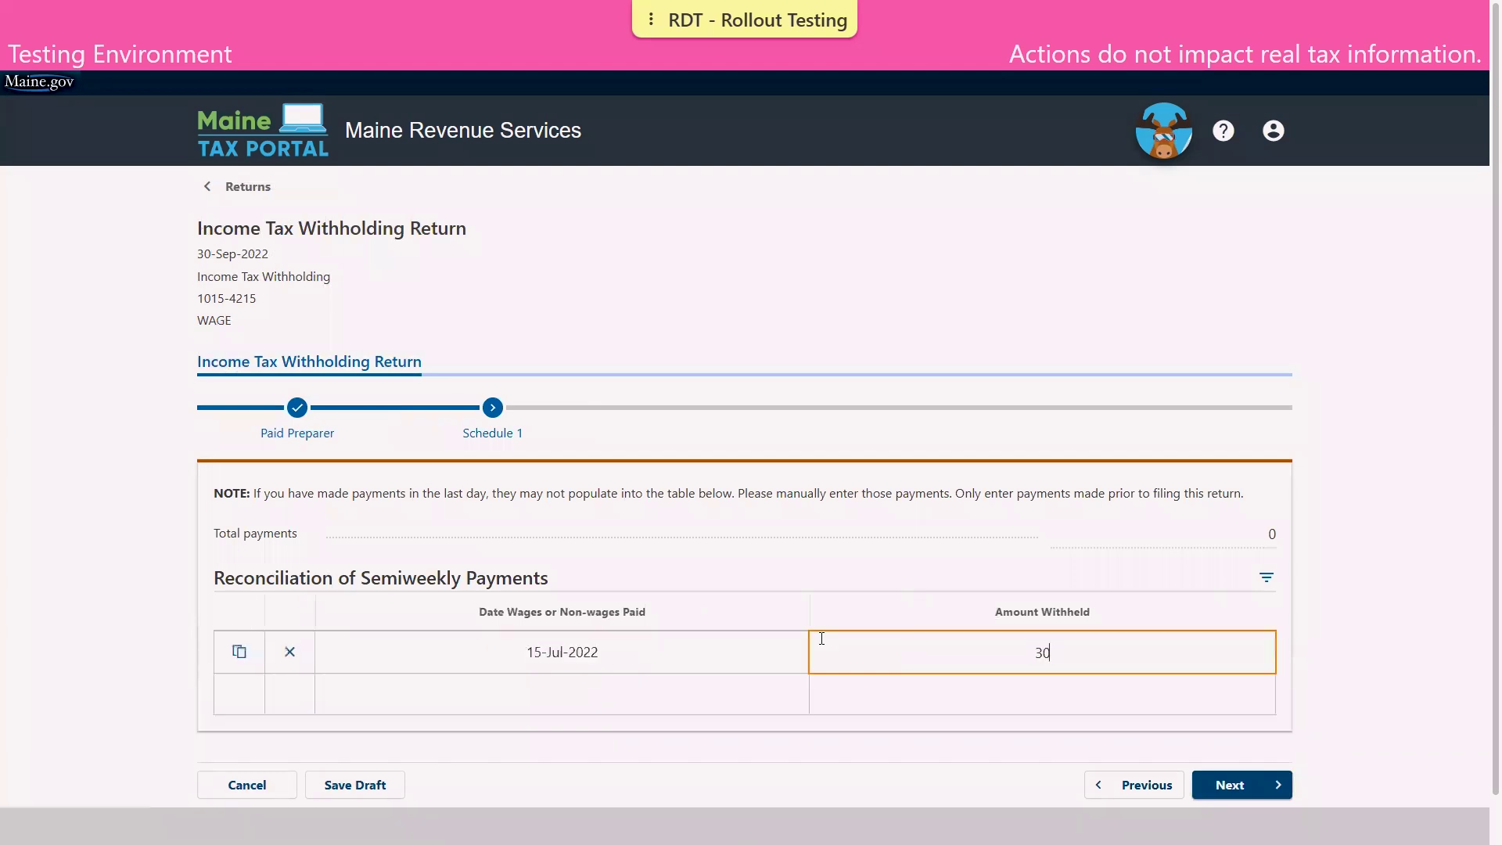
type("0")
key("Tab")
- Add semiweekly payment rows for 07/29/2022 with 250 withheld and 08/13/2022 with 300 withheld
type("07")
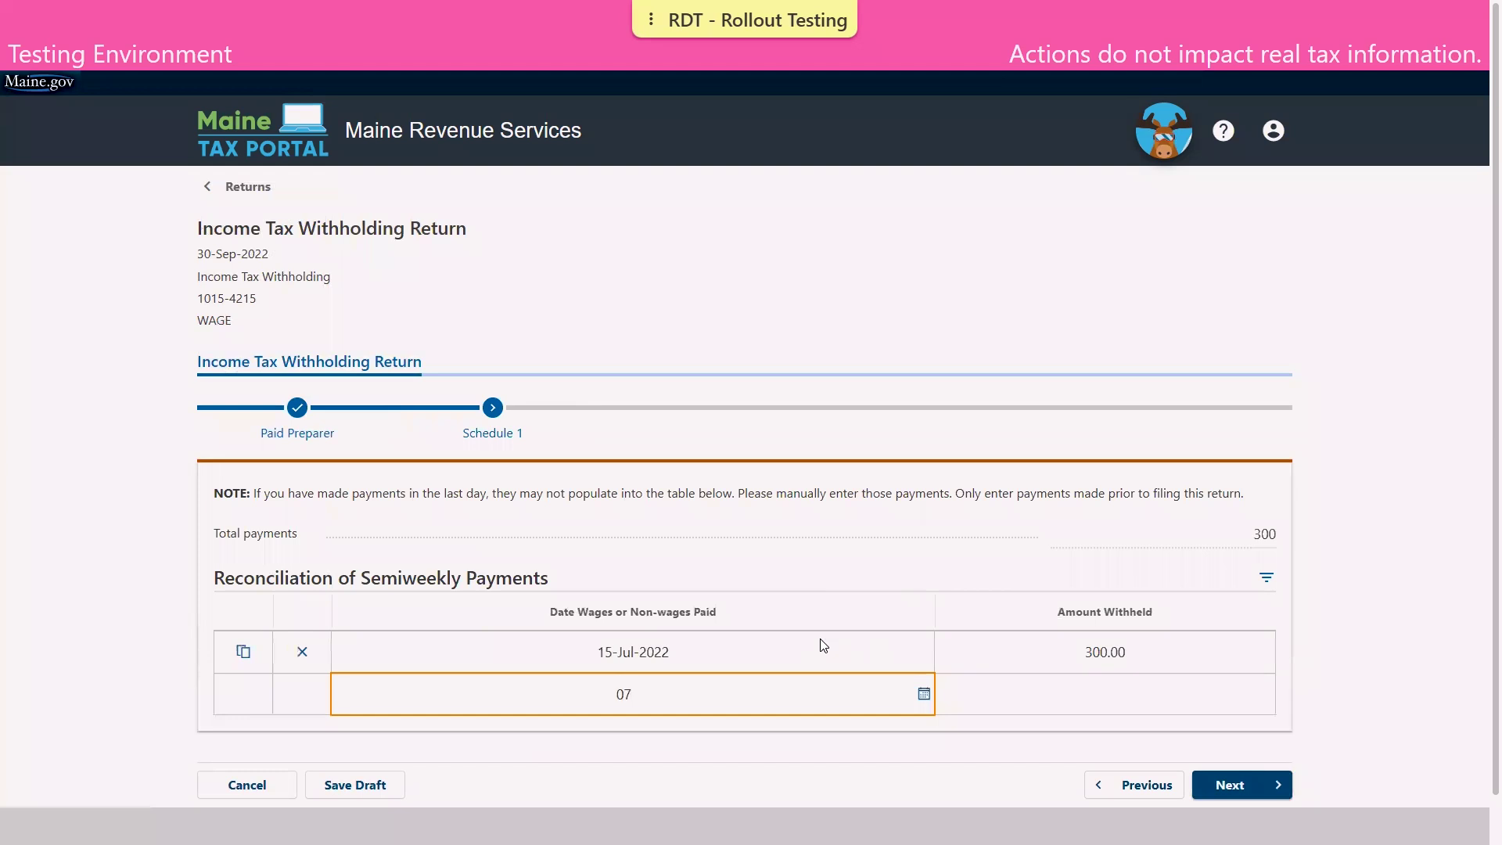
type("/29/2022")
key("Tab")
type("250")
key("Tab")
type("08/13/")
key("Tab")
type("300")
key("Tab")
- Add a fourth semiweekly payment row dated 08/27/2022 with 250 withheld
type("0827")
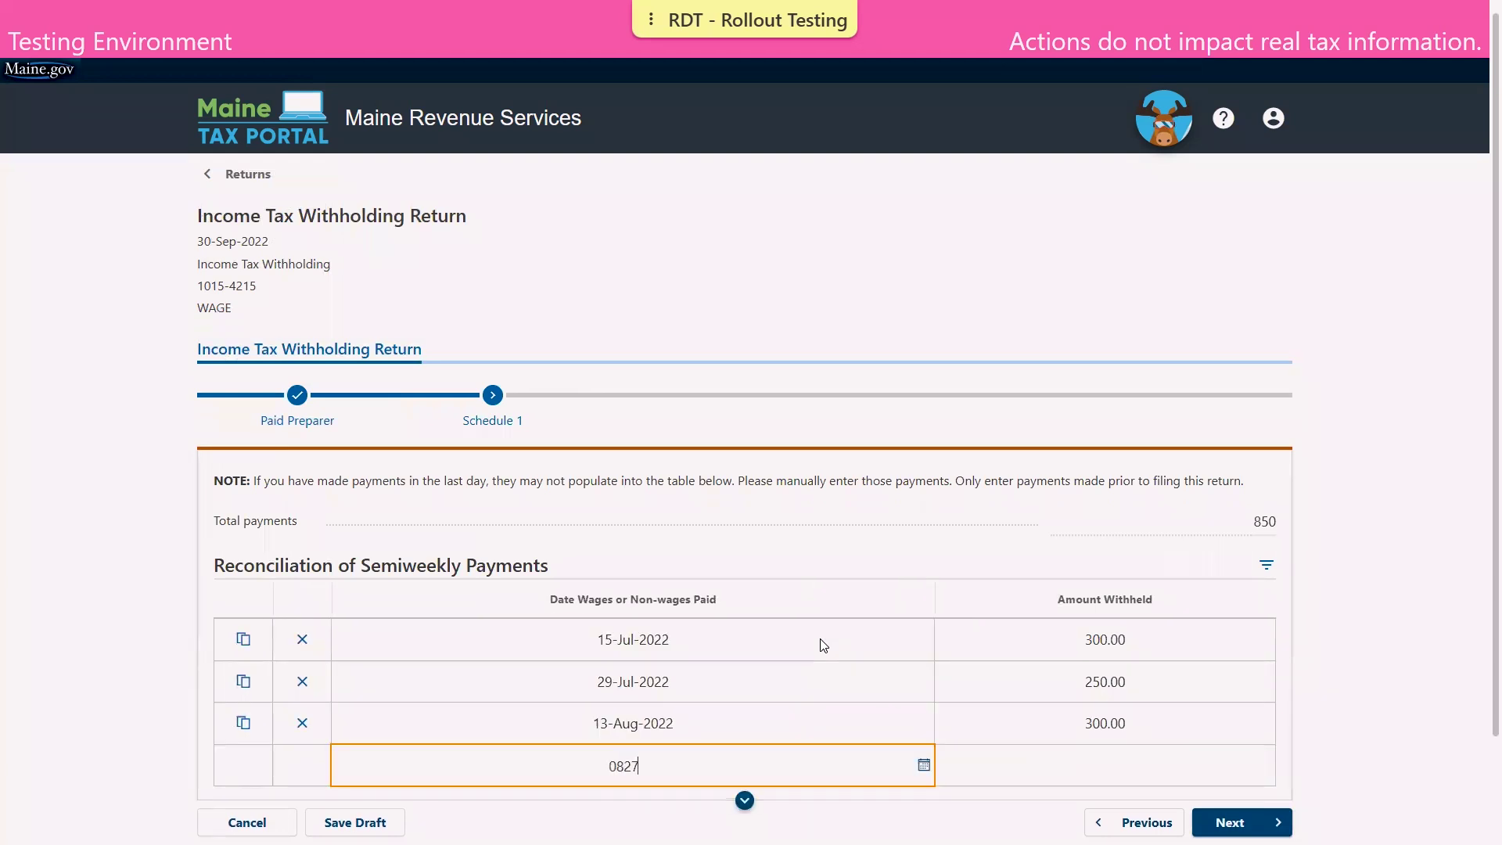
key("Tab")
key("Return")
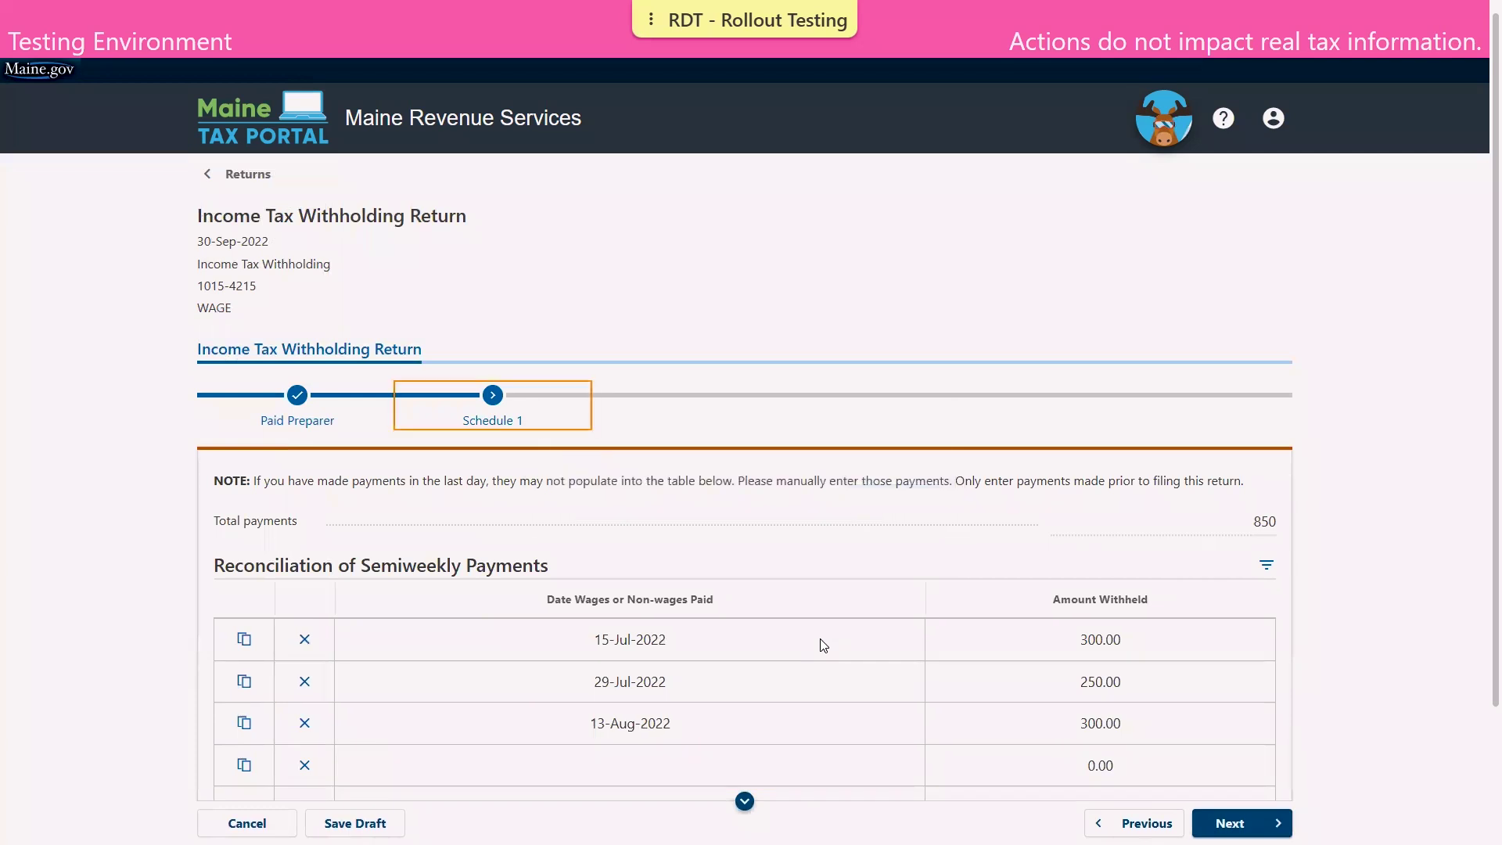
left_click(726, 756)
type("08/27")
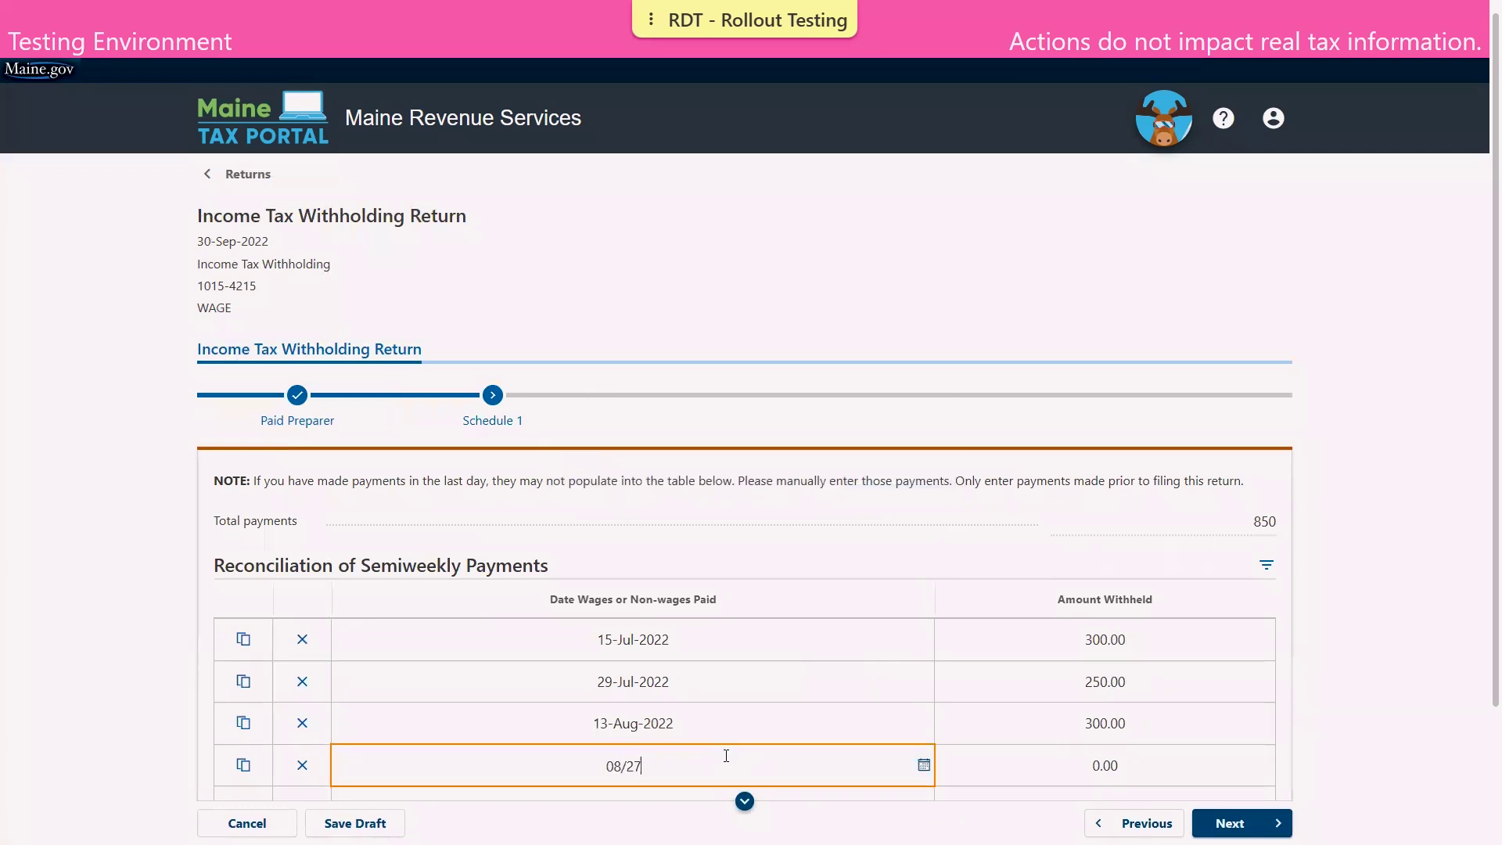
key("Tab")
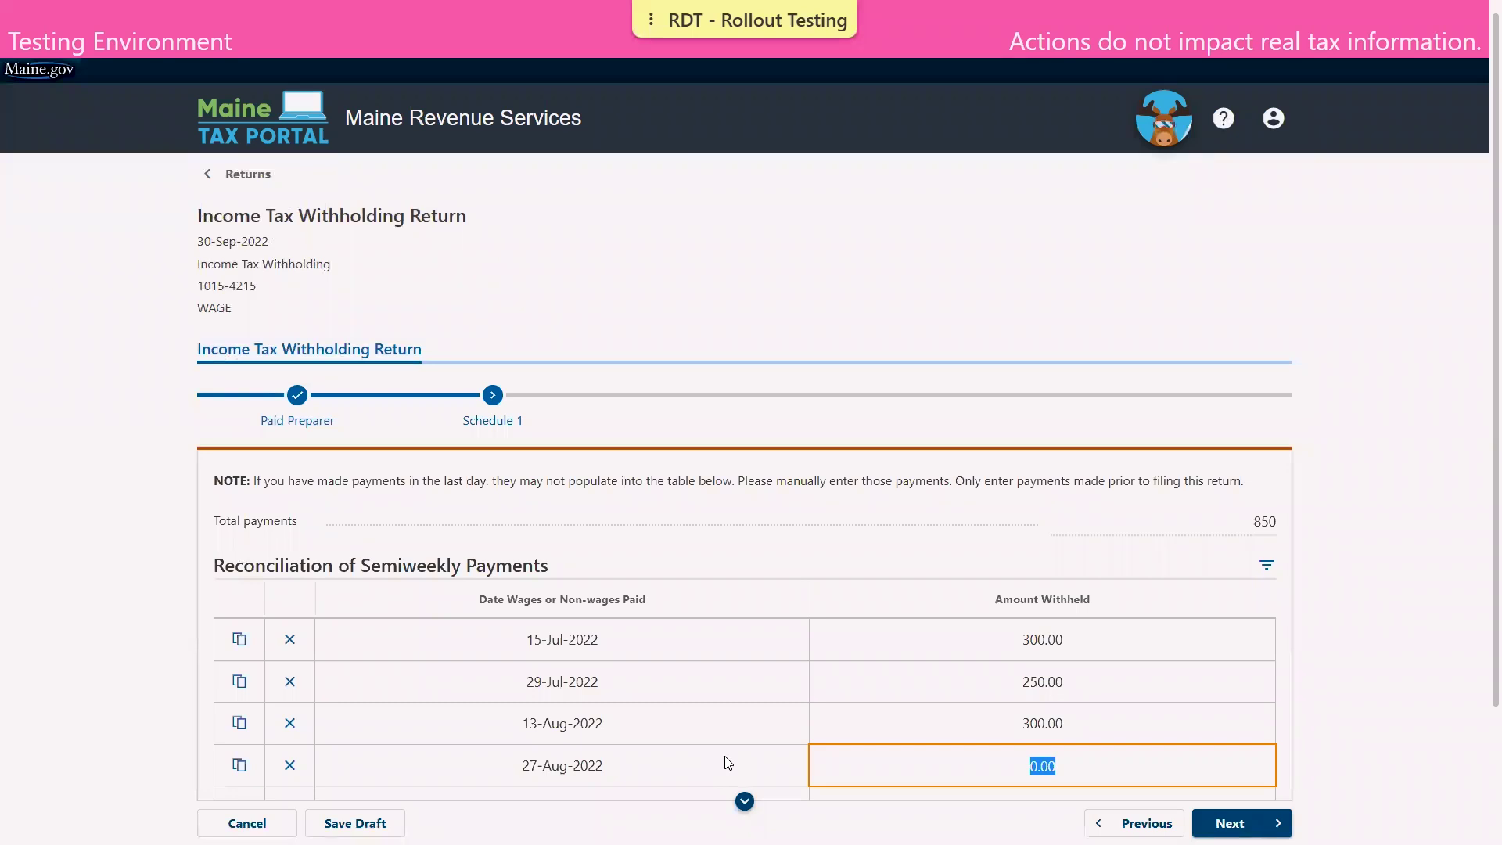
type("250")
key("Tab")
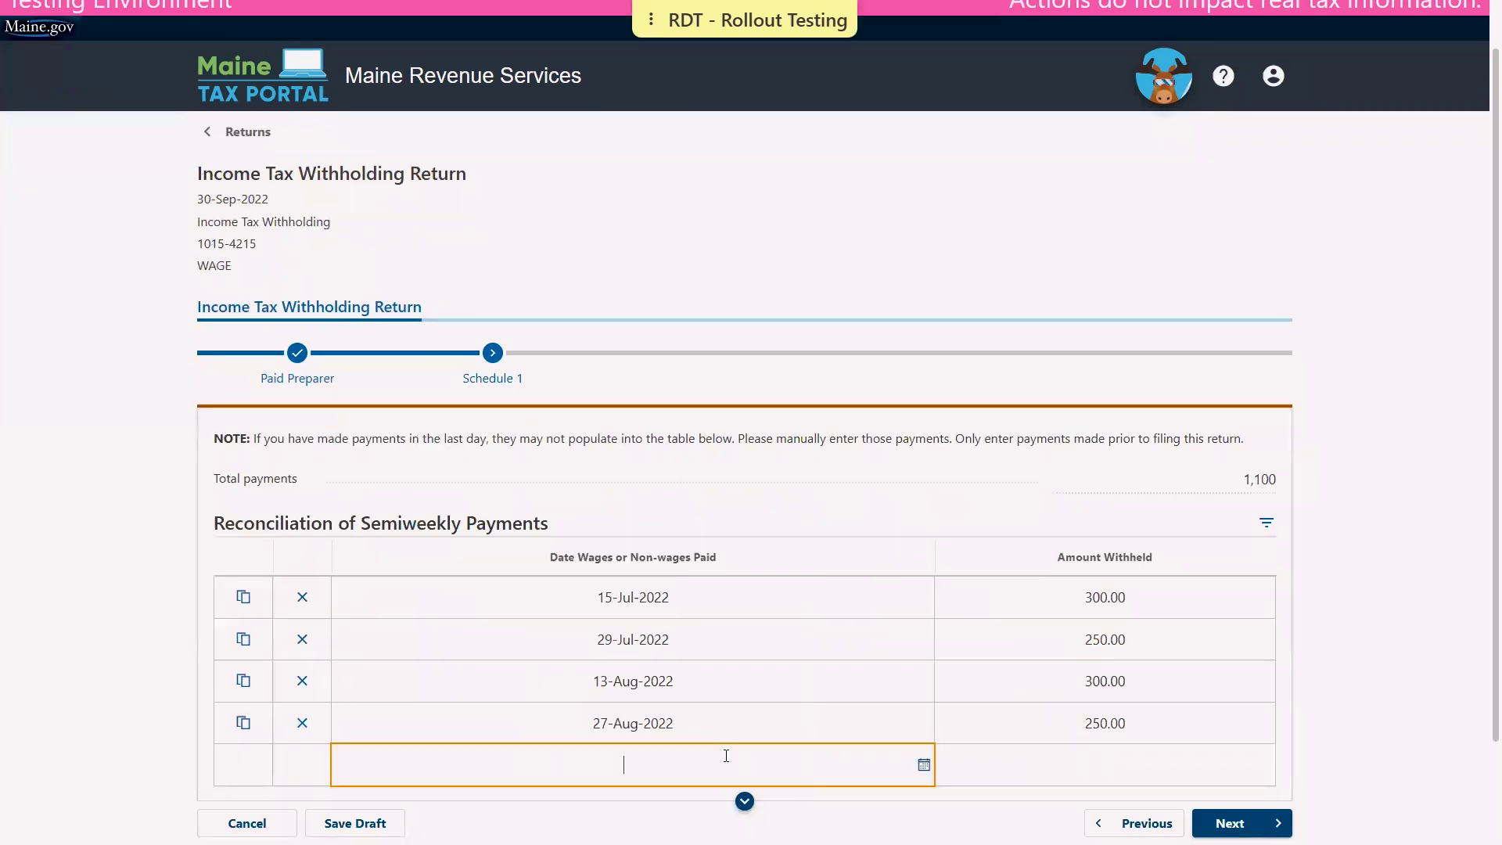
- Add semiweekly payment rows of 300 each for 09/10/2022 and 09/24/2022, and continue to Schedule 2
type("9/10/22")
key("Tab")
type("300")
key("Tab")
type("09/")
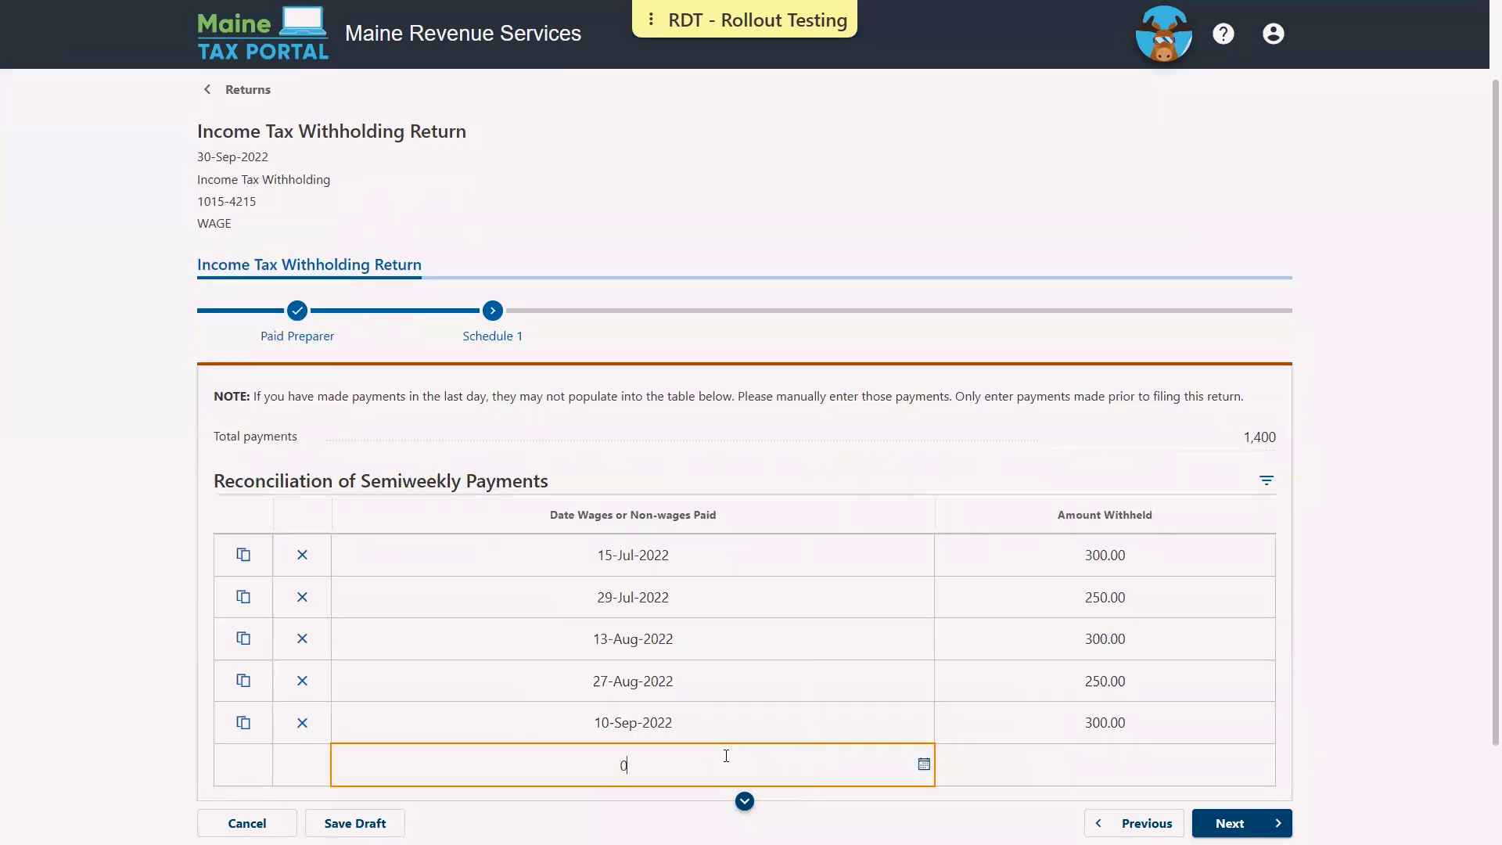
type("24")
key("Tab")
type("300")
left_click(1398, 754)
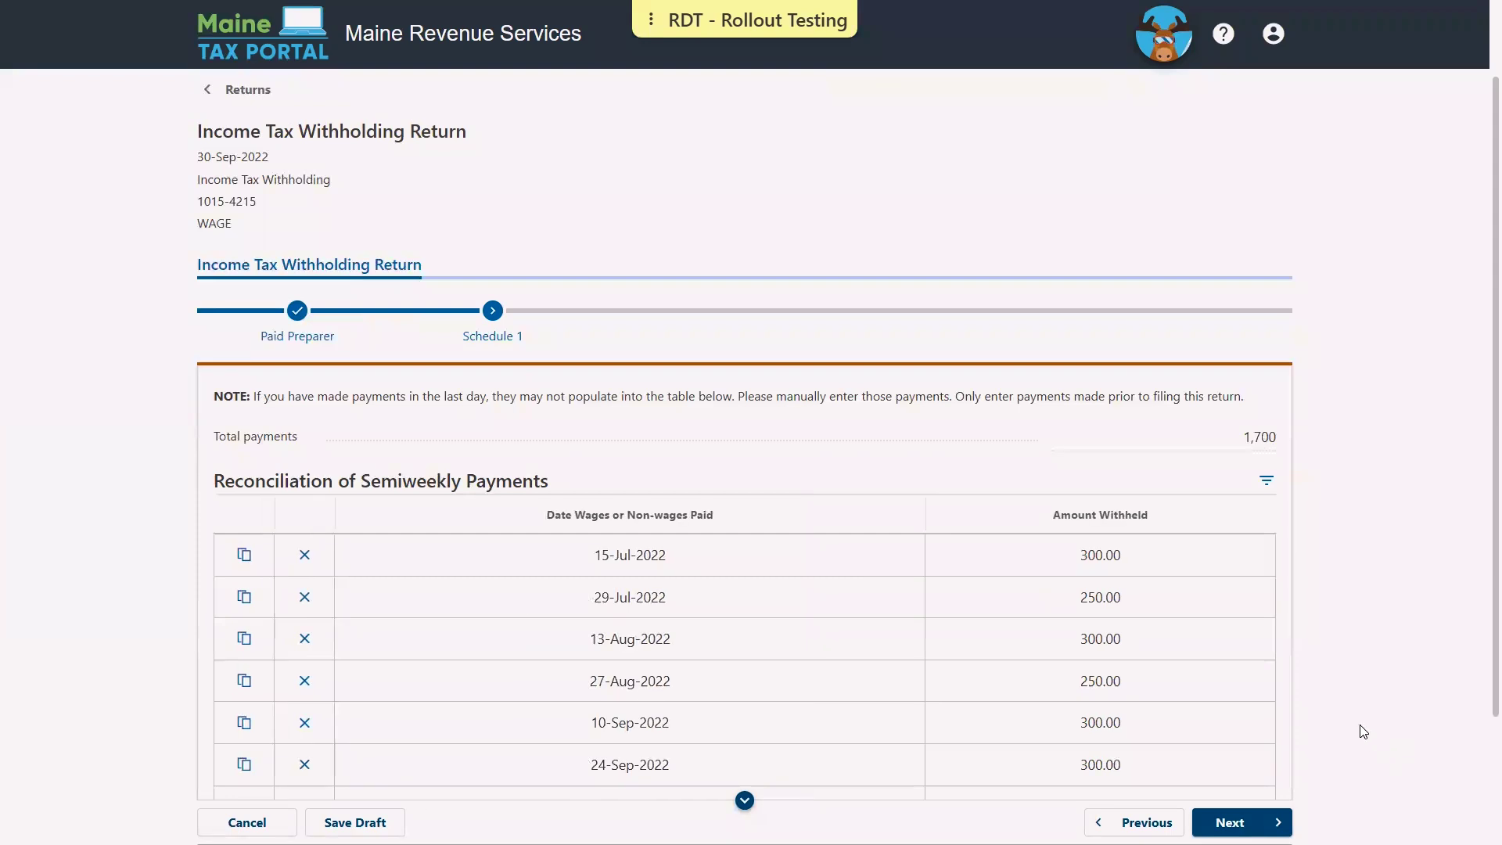
scroll(1361, 727, "down", 2)
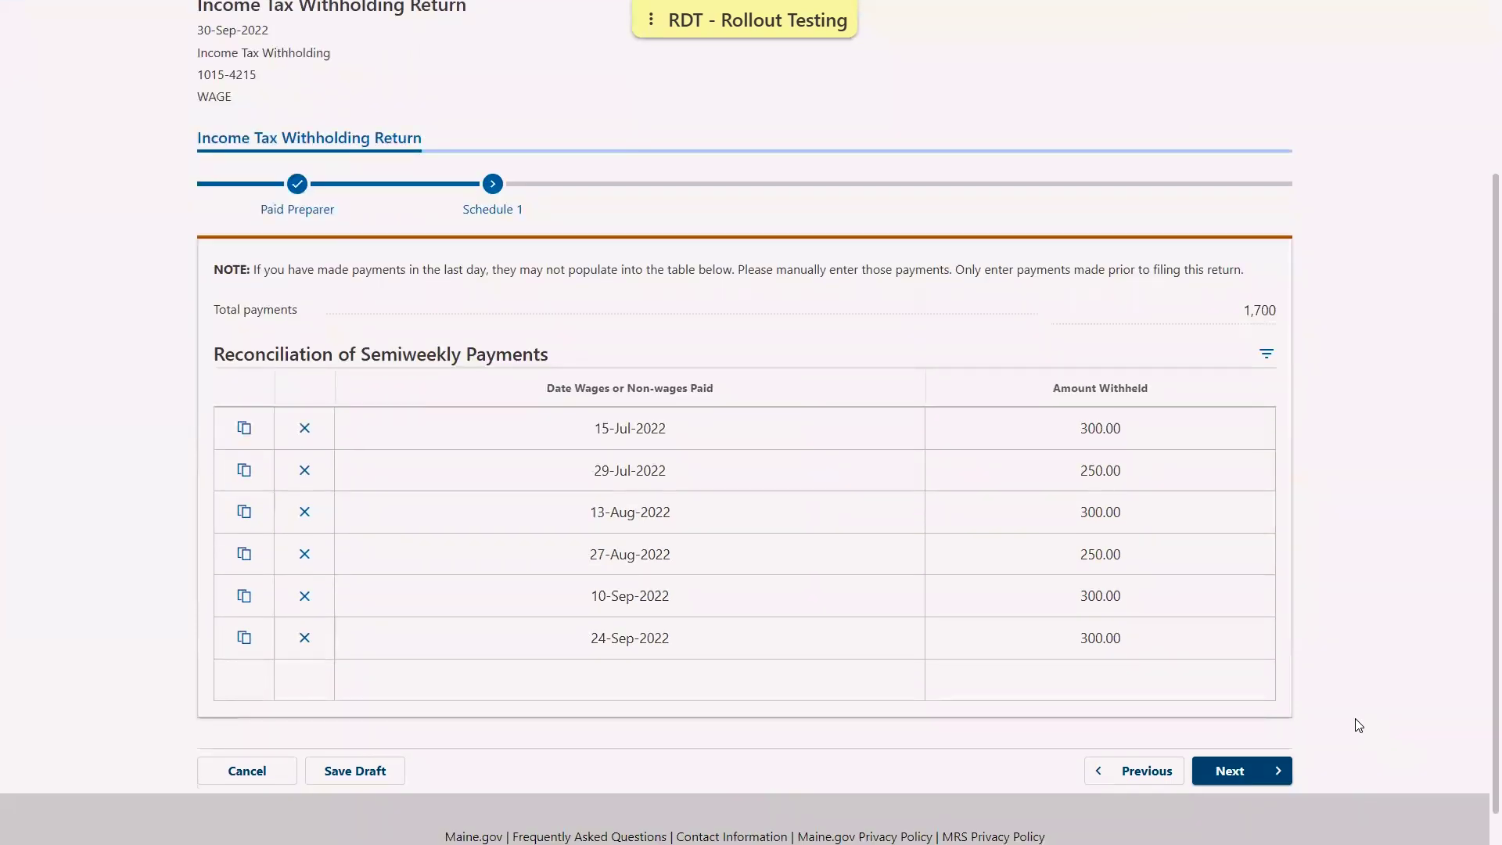
left_click(1269, 769)
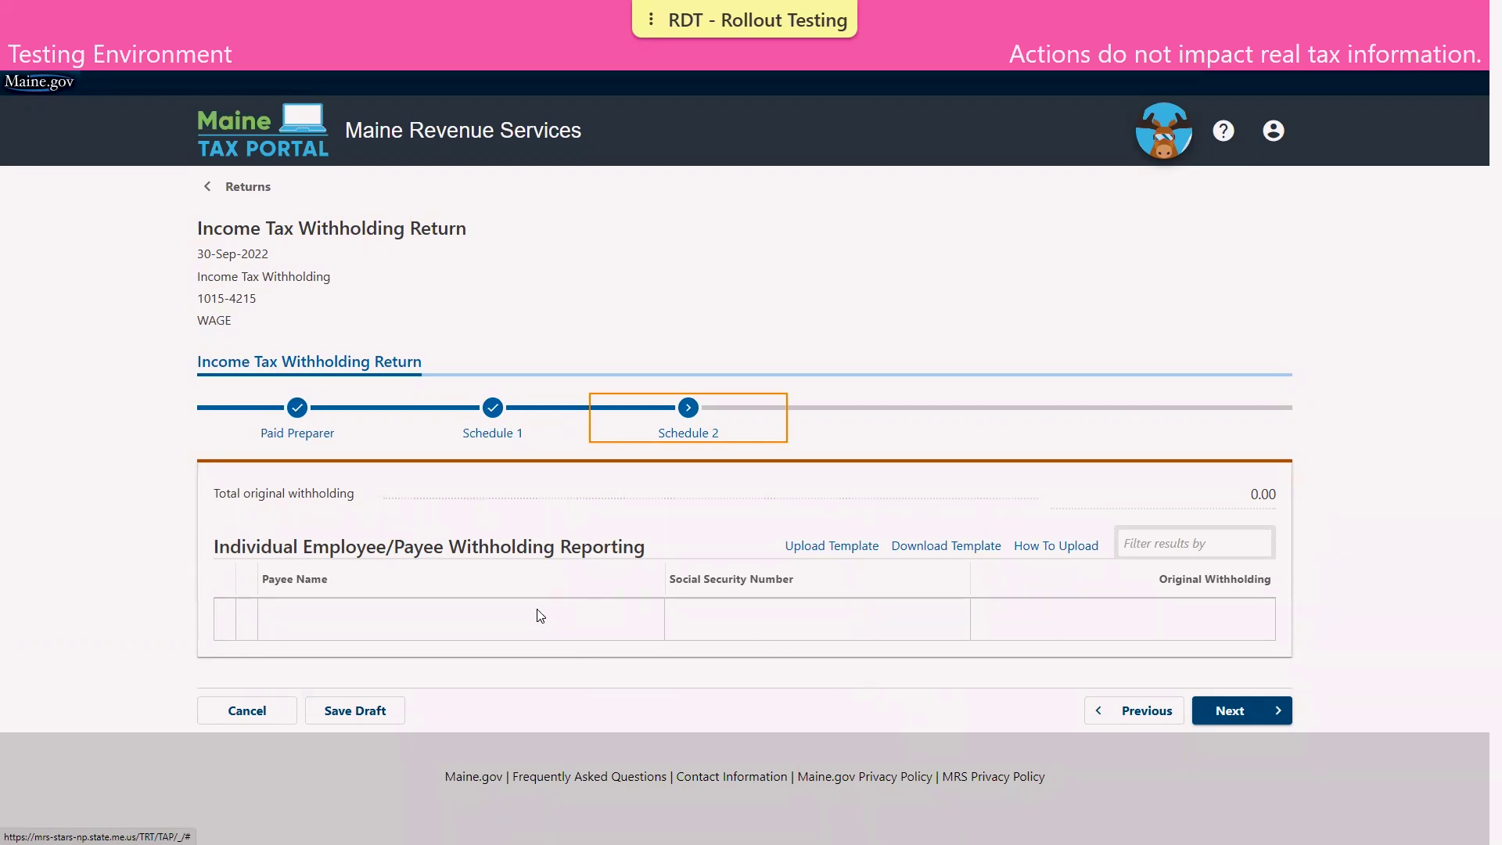
left_click(518, 615)
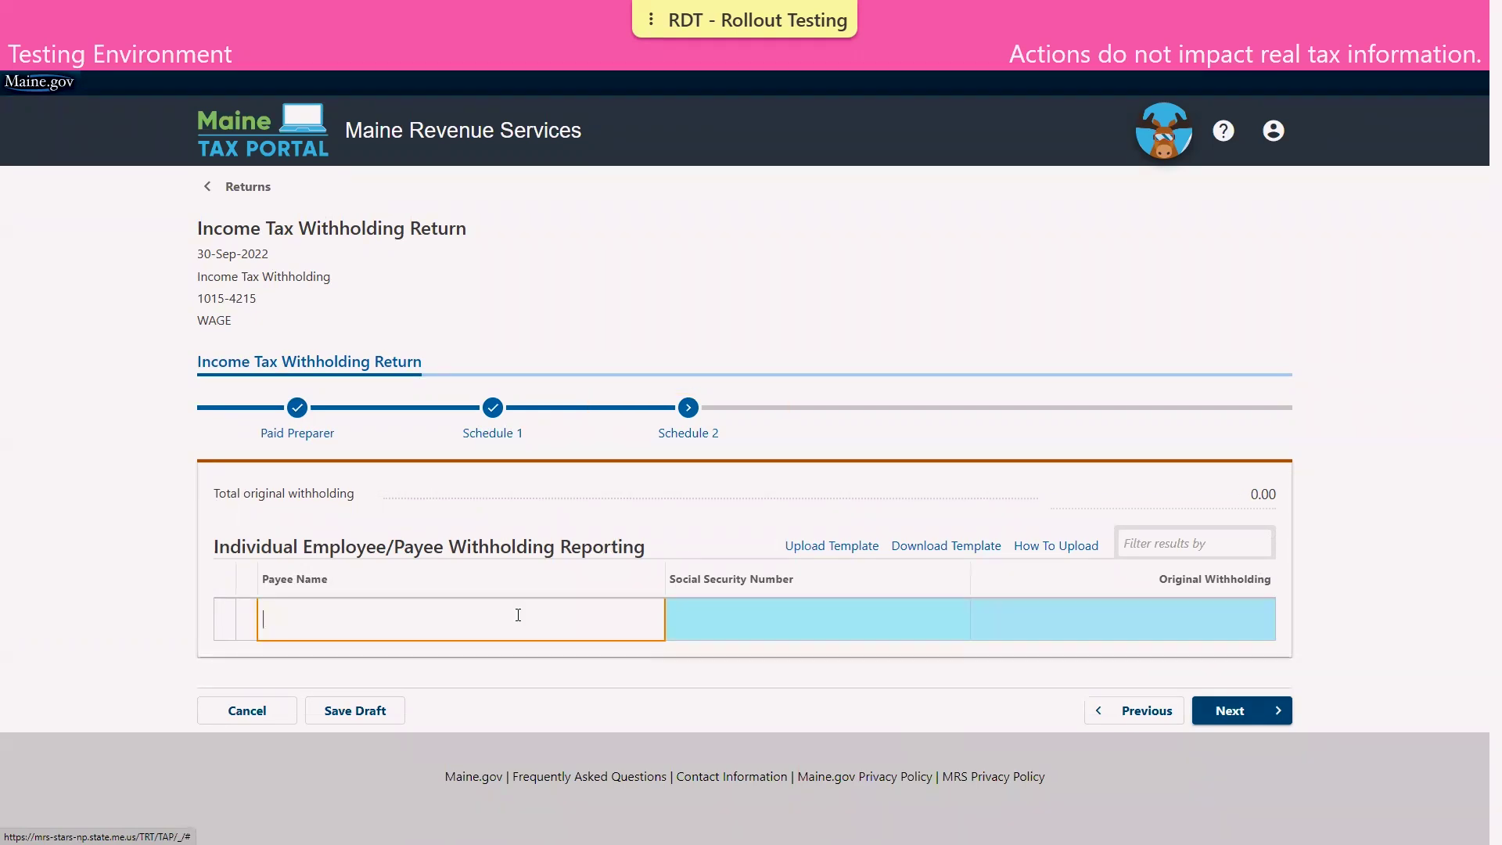
left_click(699, 624)
left_click(1014, 624)
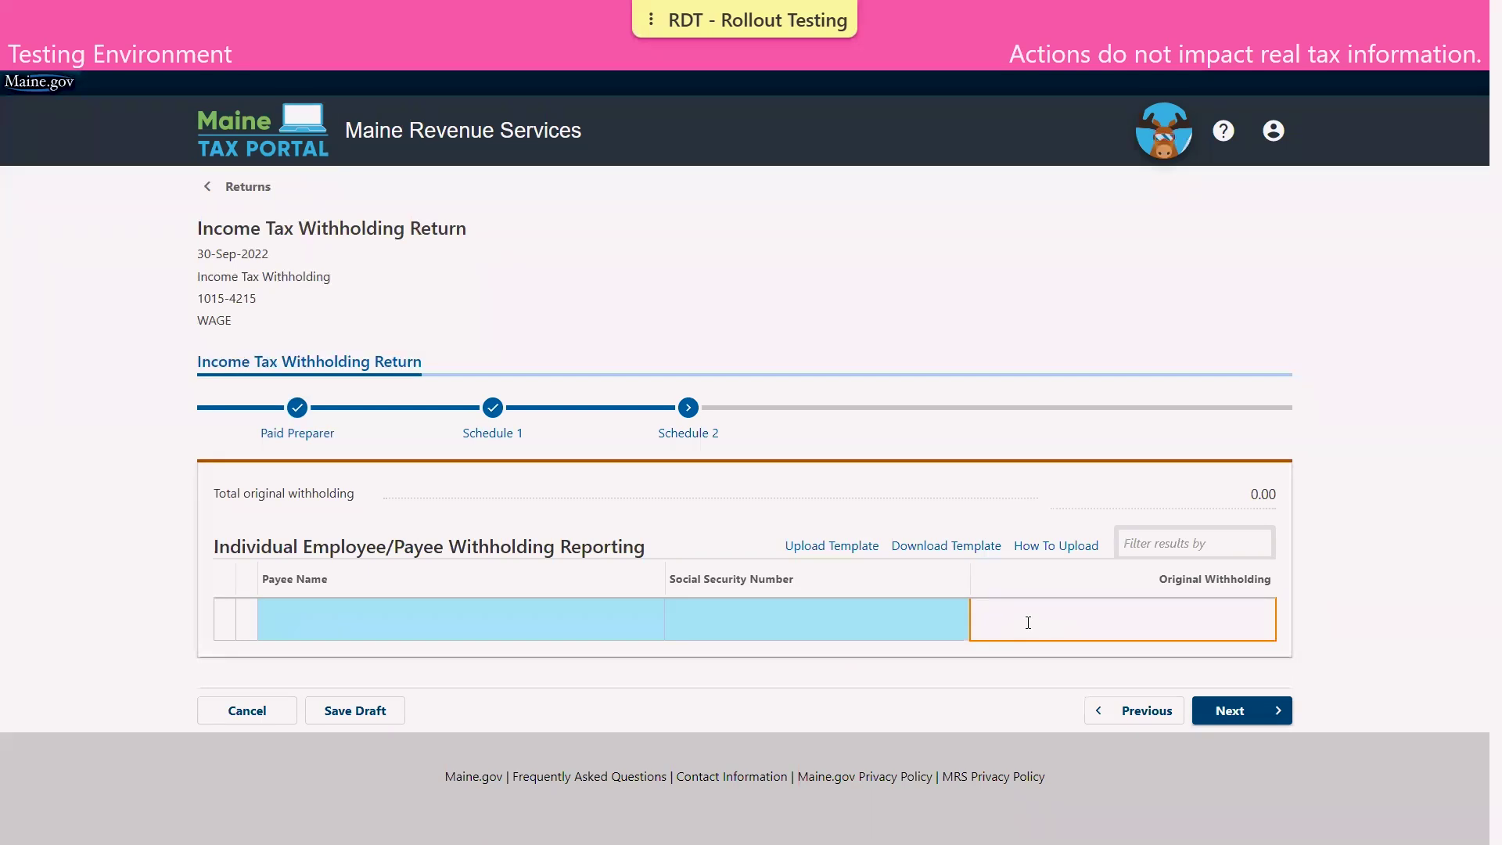
left_click(923, 478)
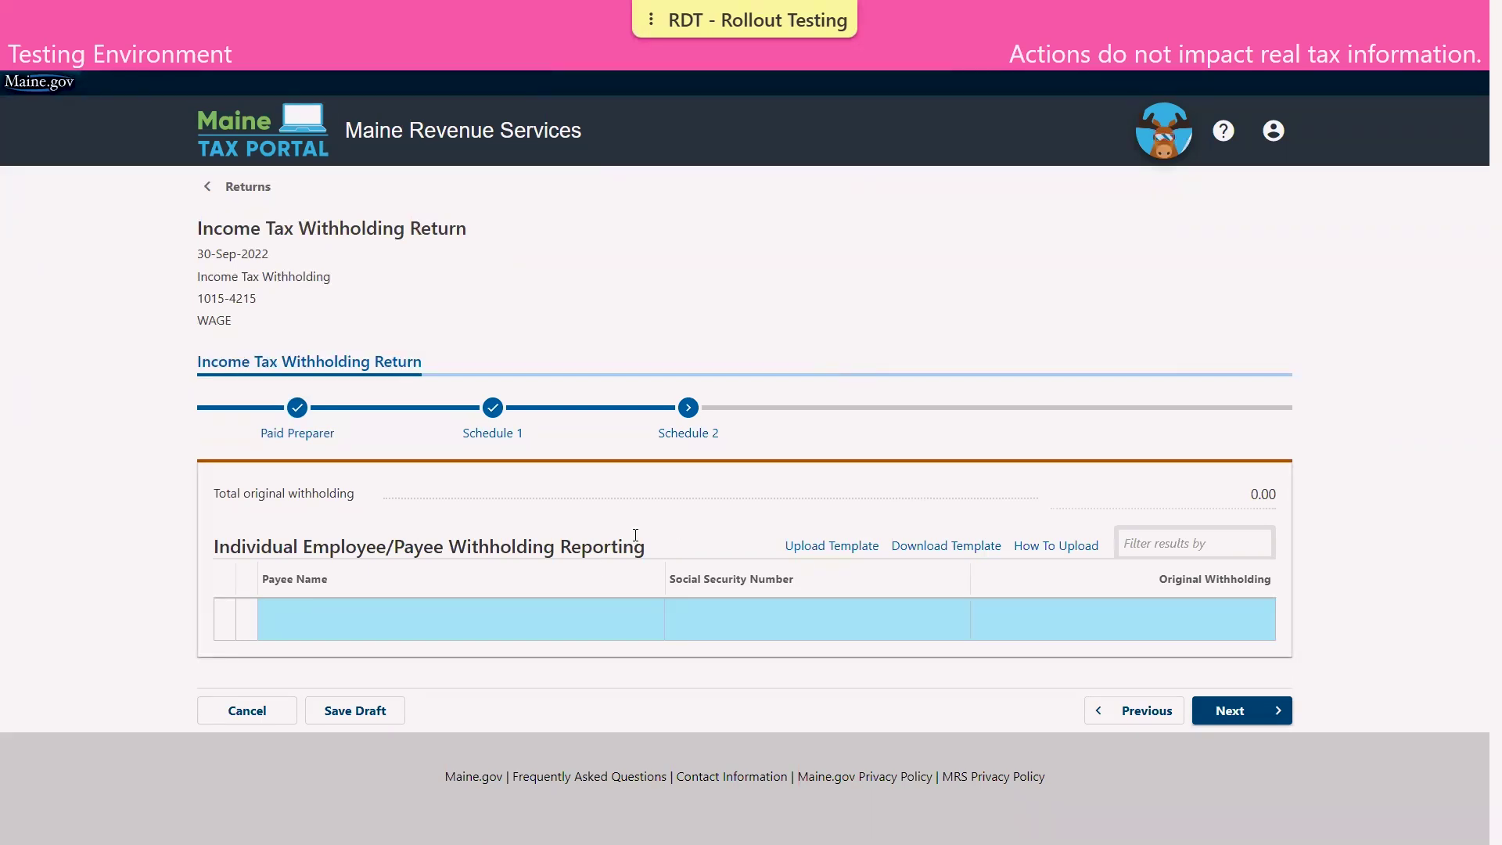
- Read the instructions for uploading the Schedule 2 employee withholding template
left_click(935, 552)
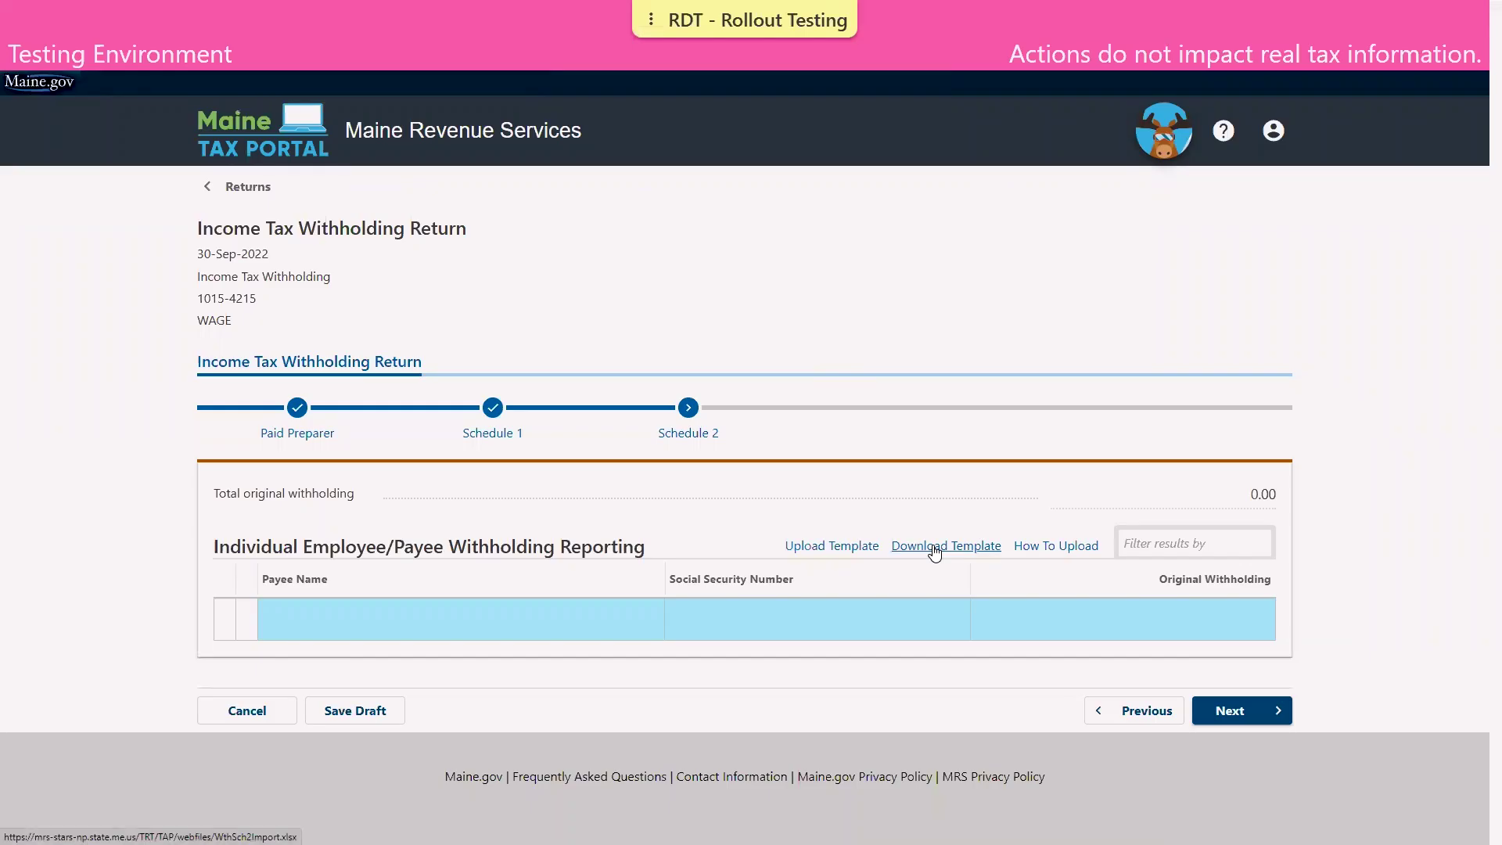
left_click(1078, 557)
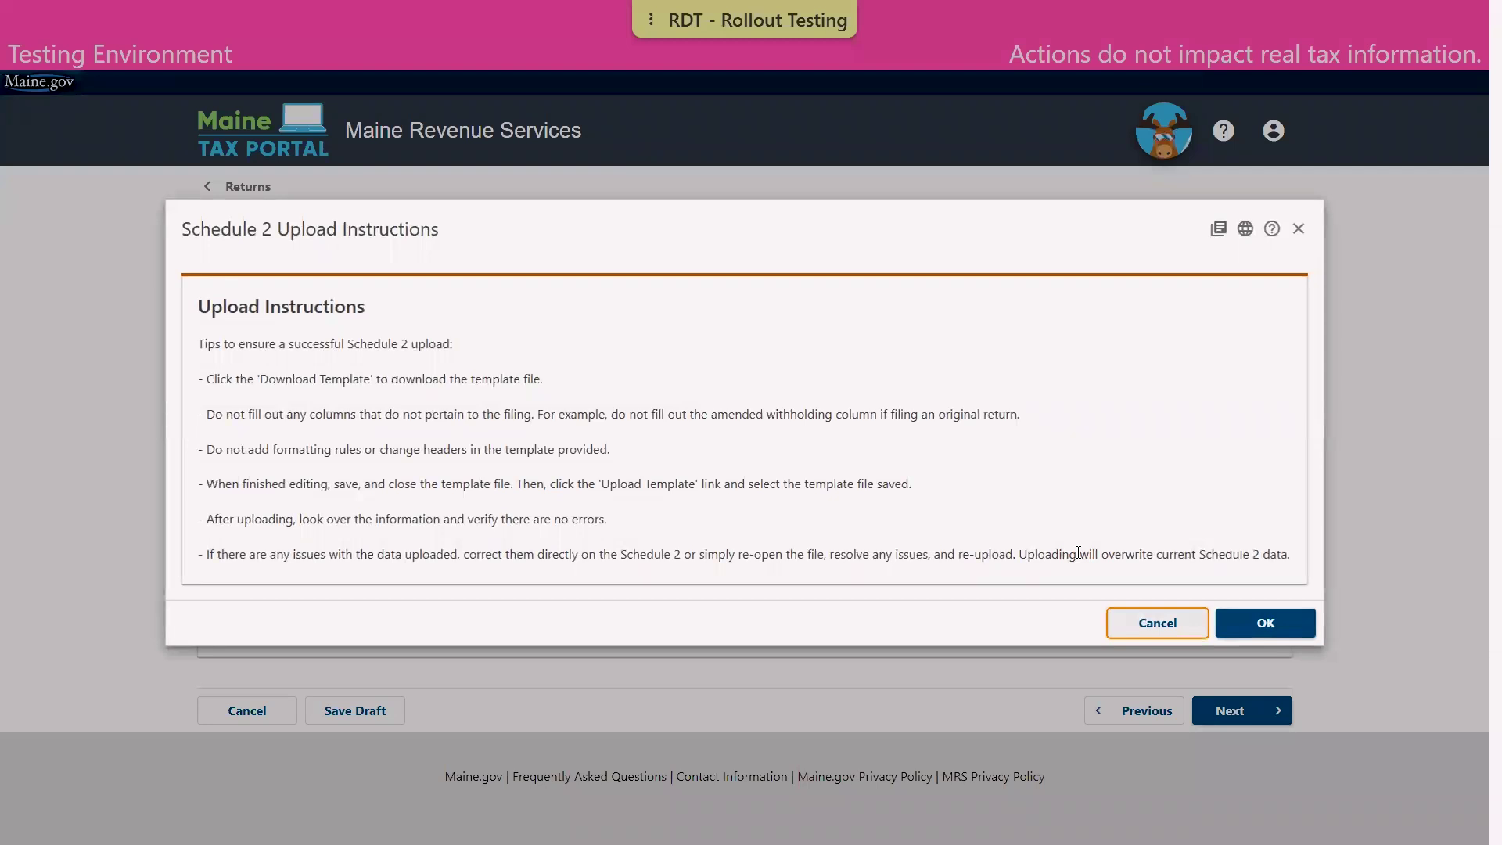
left_click(1260, 618)
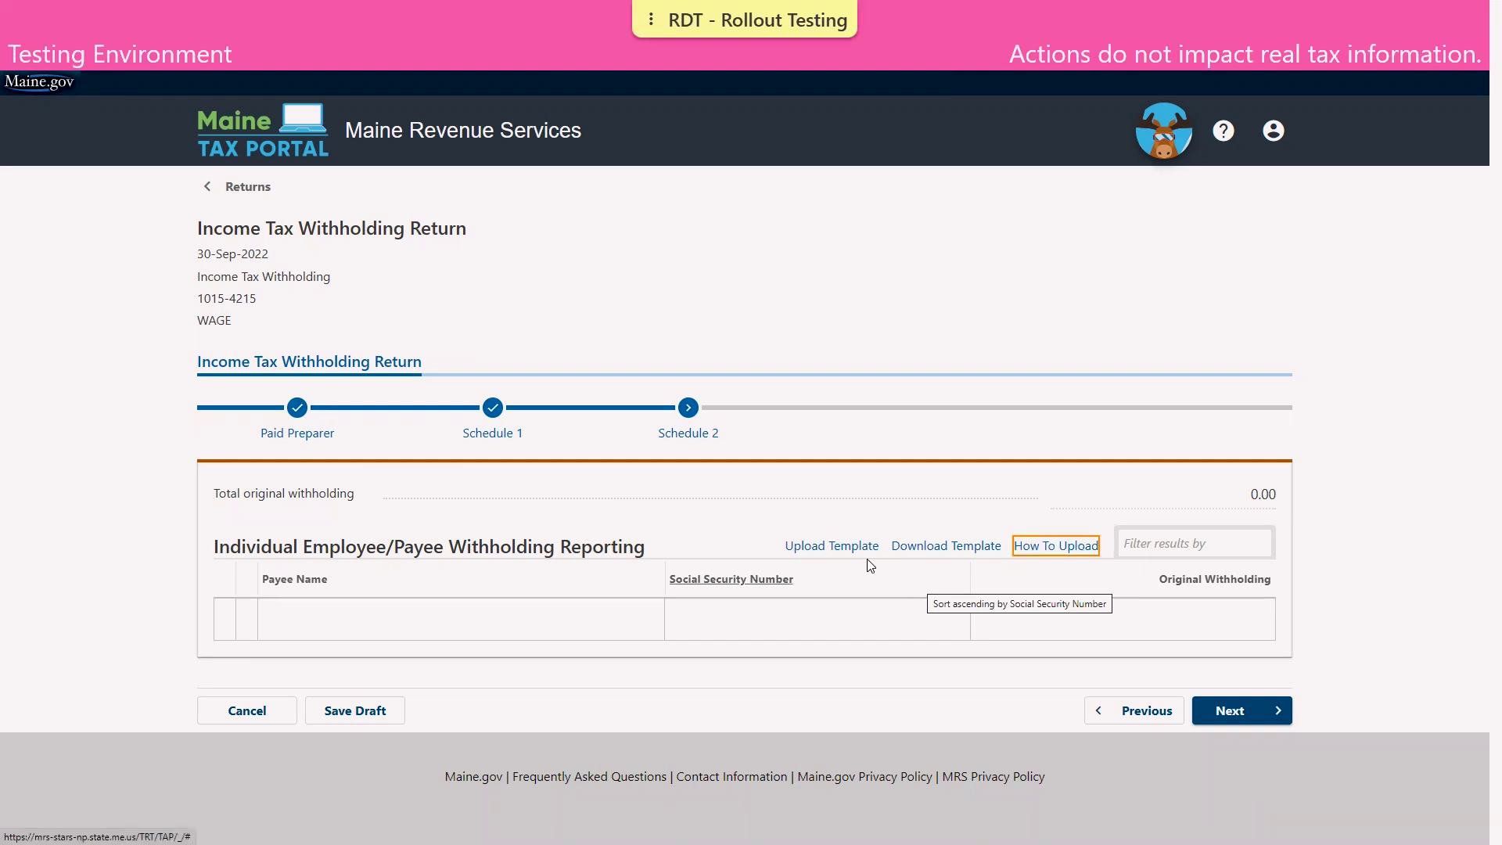
- Upload the completed template WthSch2Import.xlsx into the individual employee/payee withholding table
left_click(844, 547)
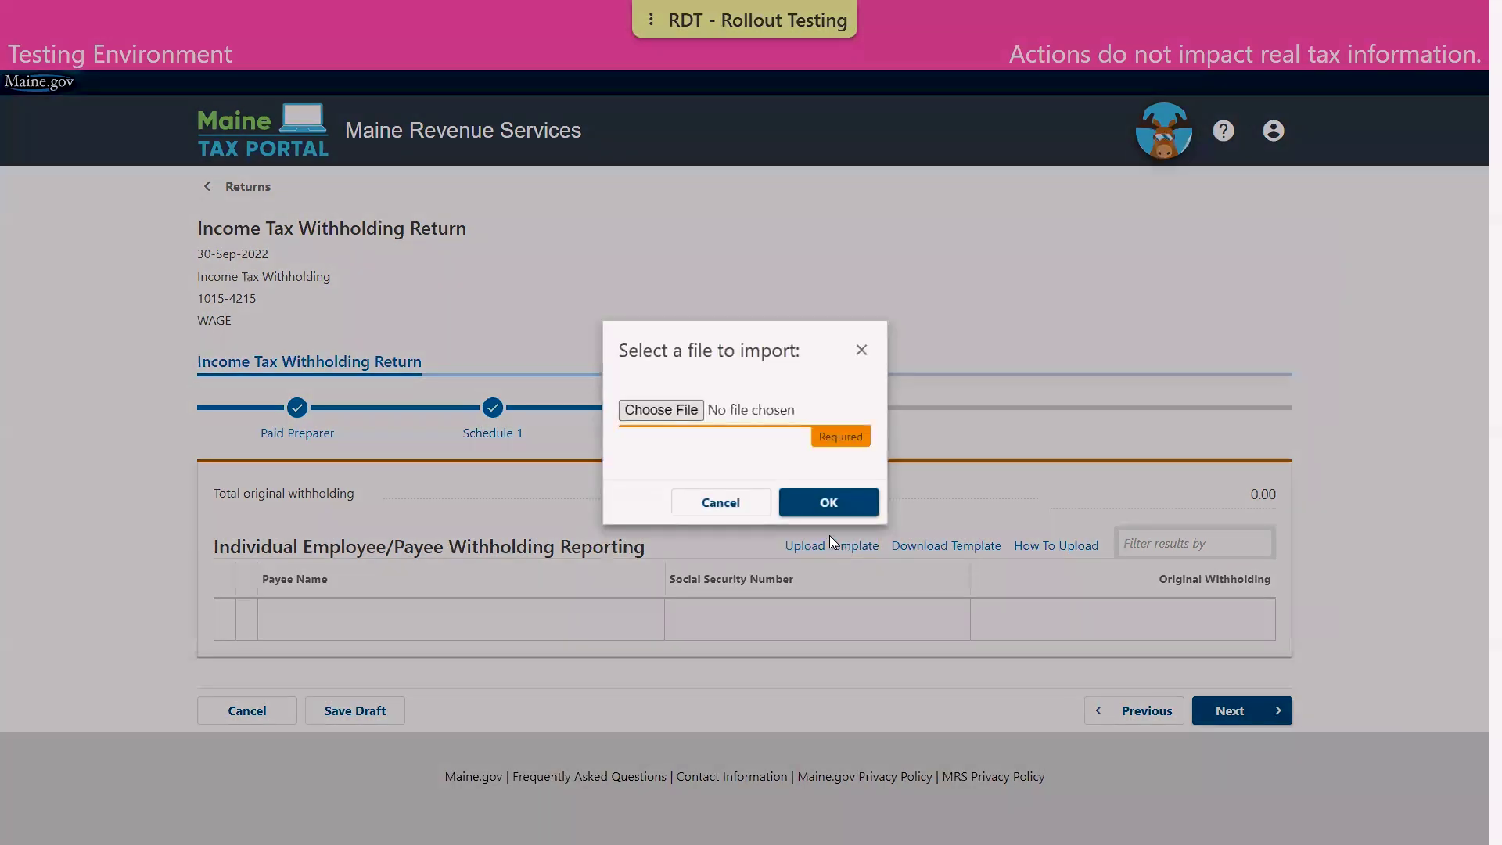
left_click(678, 415)
double_click(233, 296)
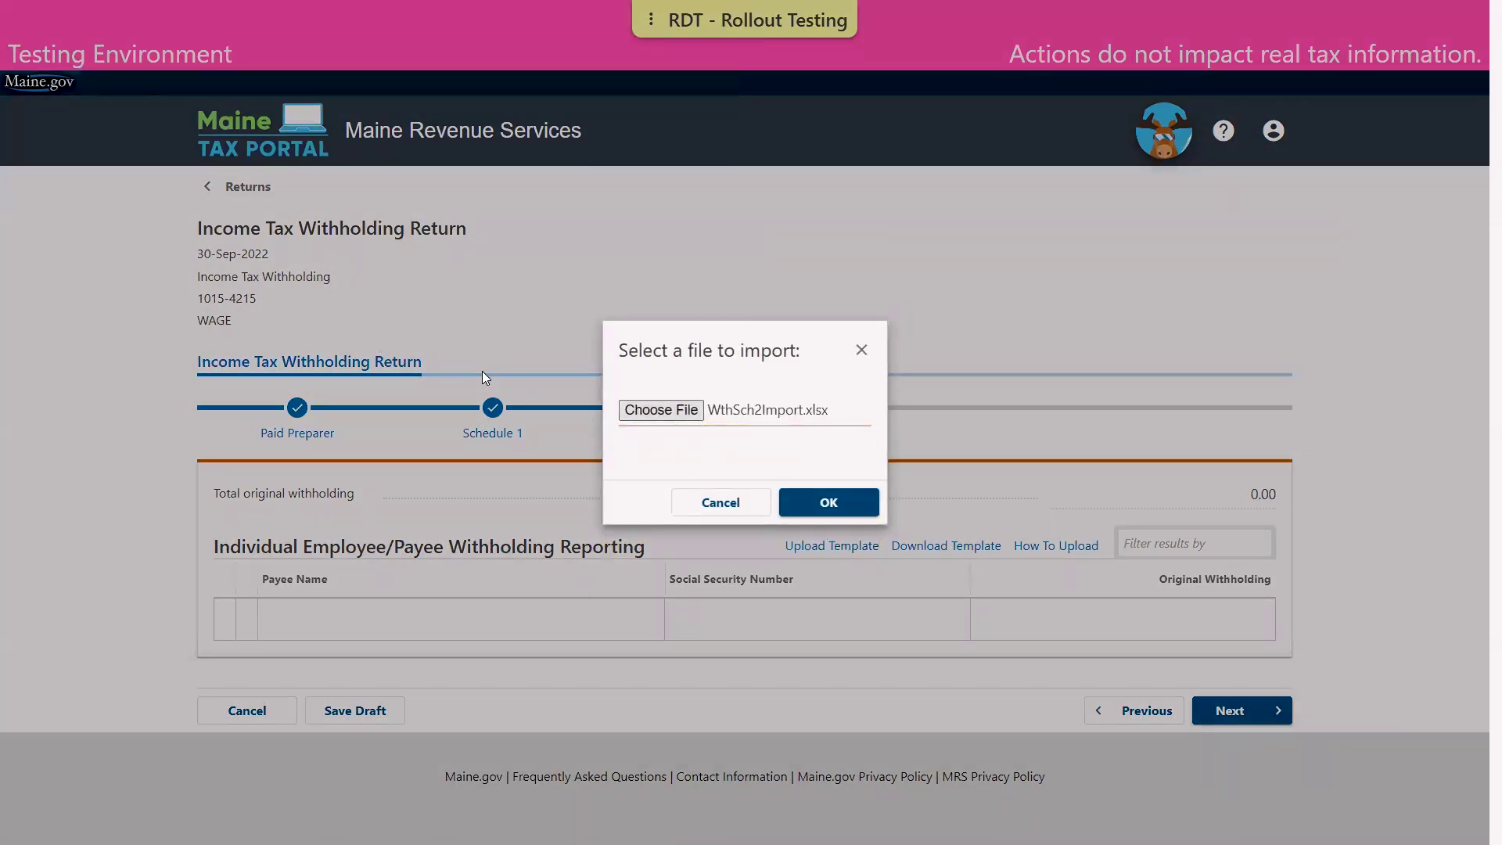
left_click(798, 507)
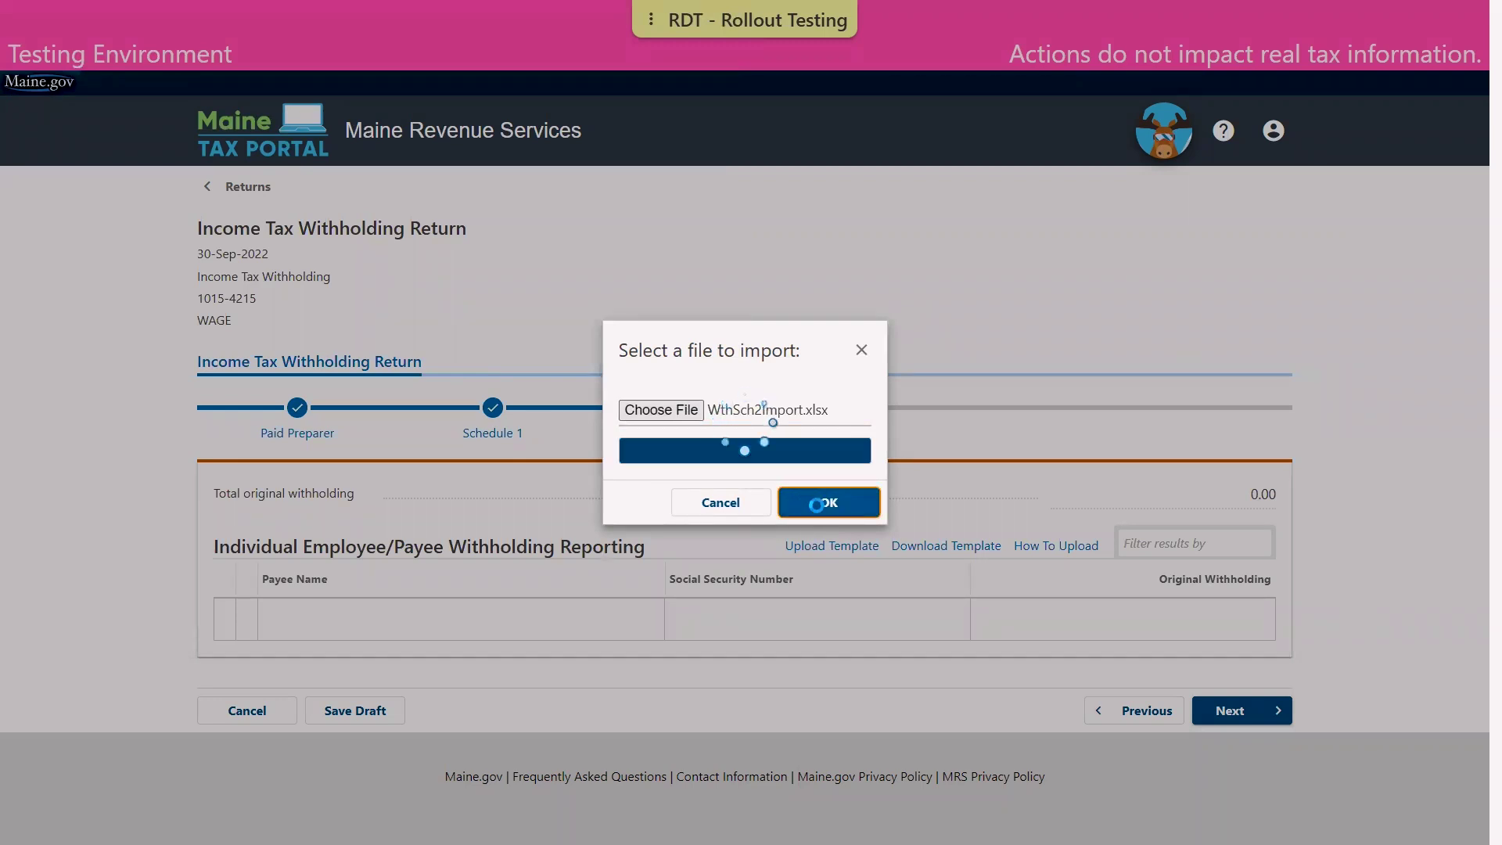
- Continue from Schedule 2 through the Withholding, Balance and Summary pages to the Declaration
scroll(821, 513, "down", 2)
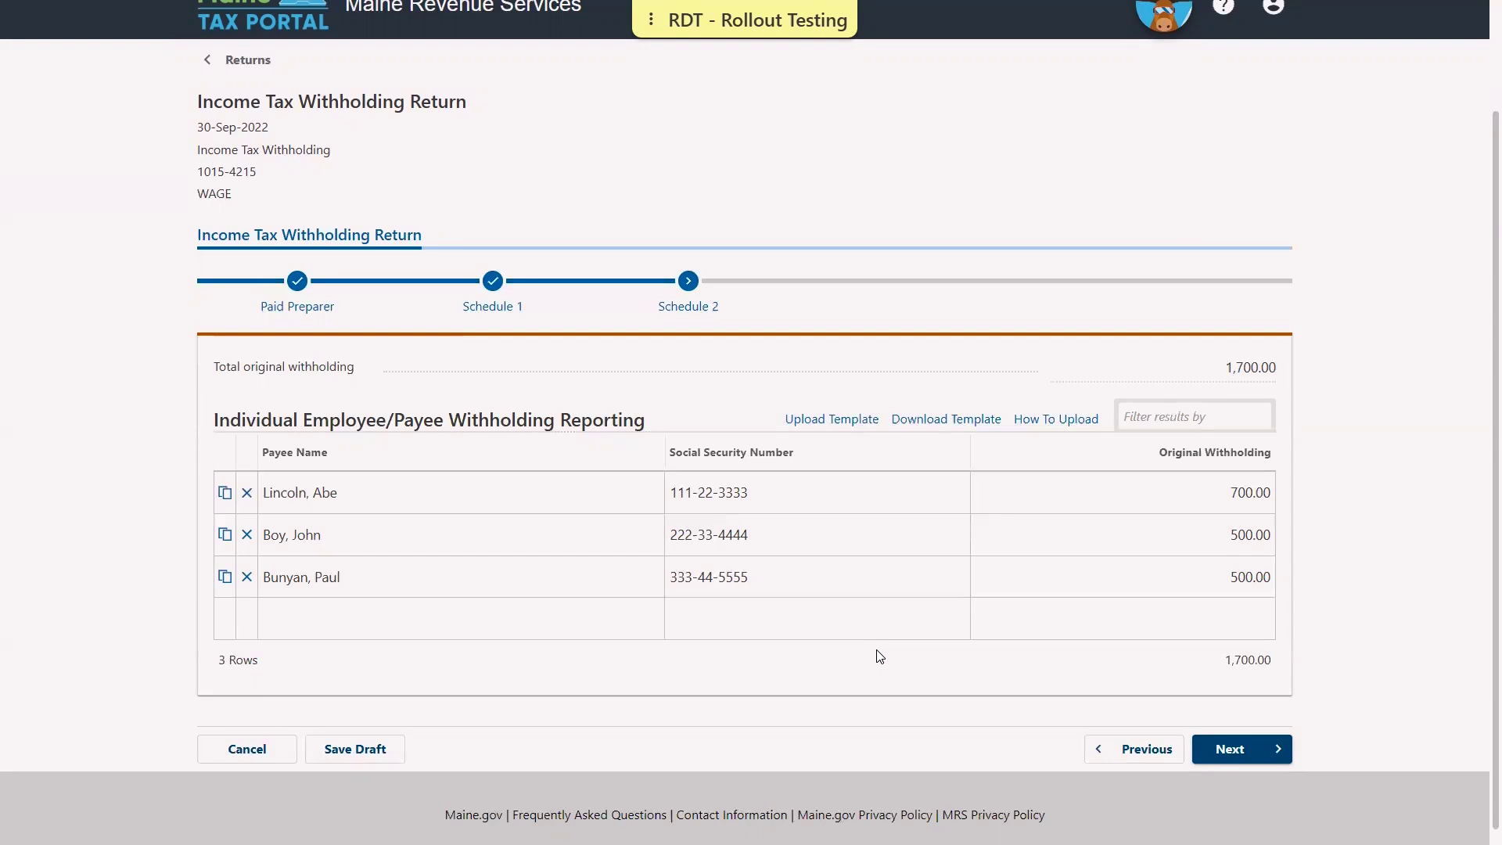
left_click(1246, 756)
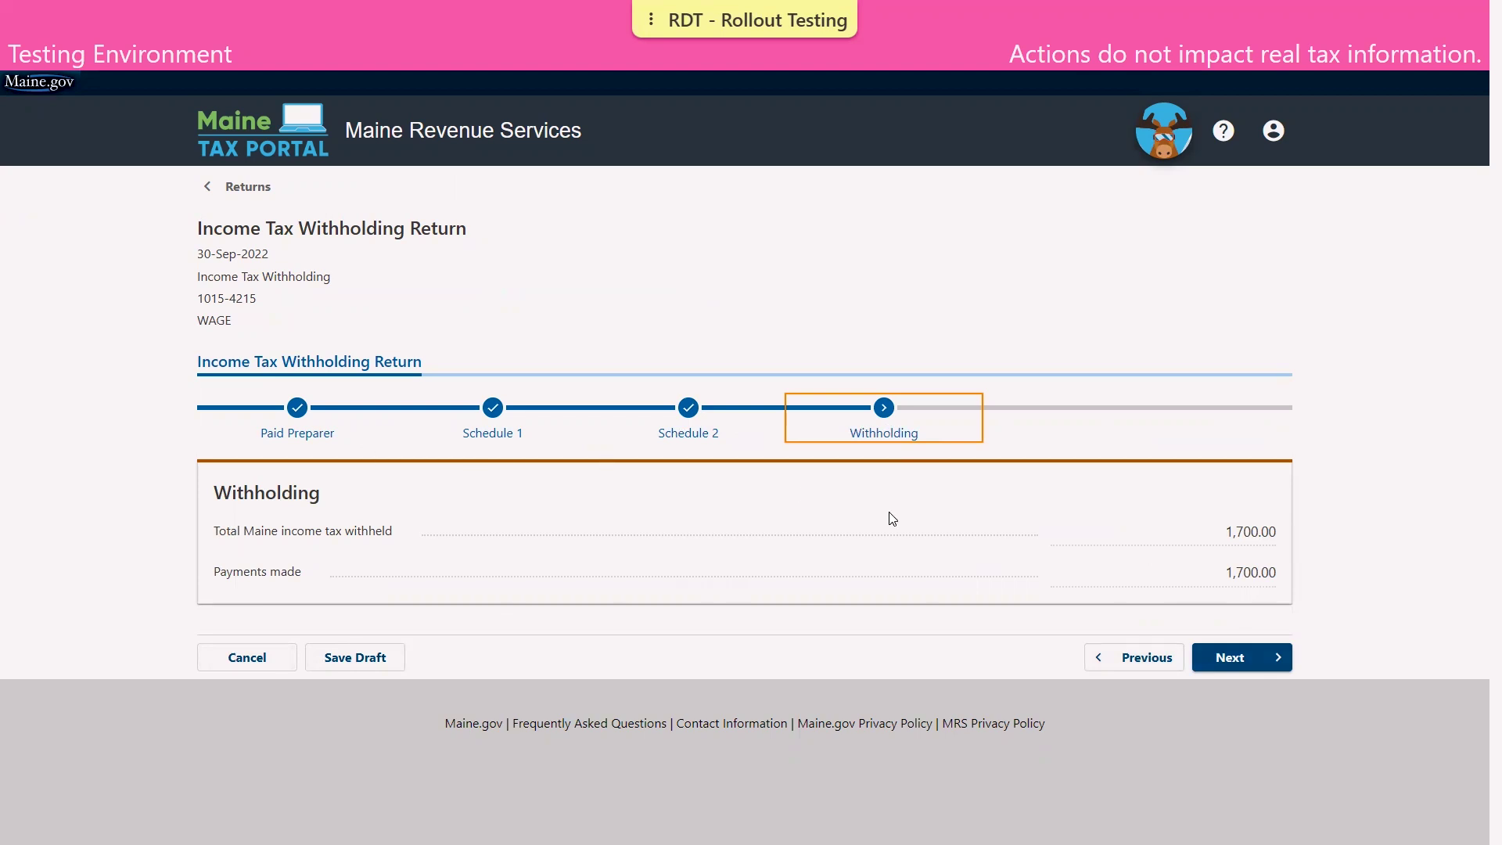
left_click(1219, 657)
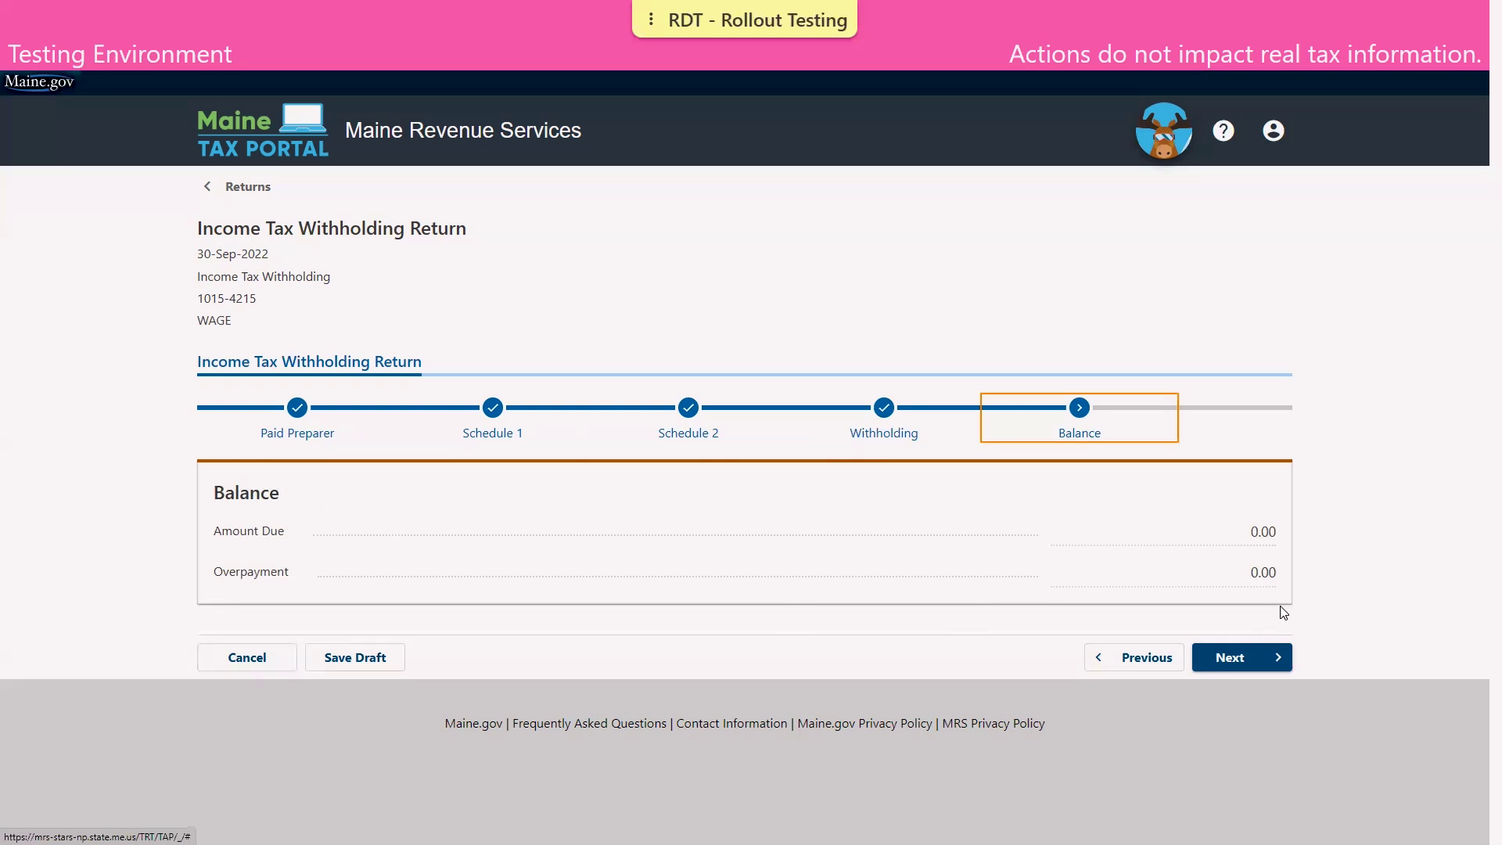
left_click(1252, 658)
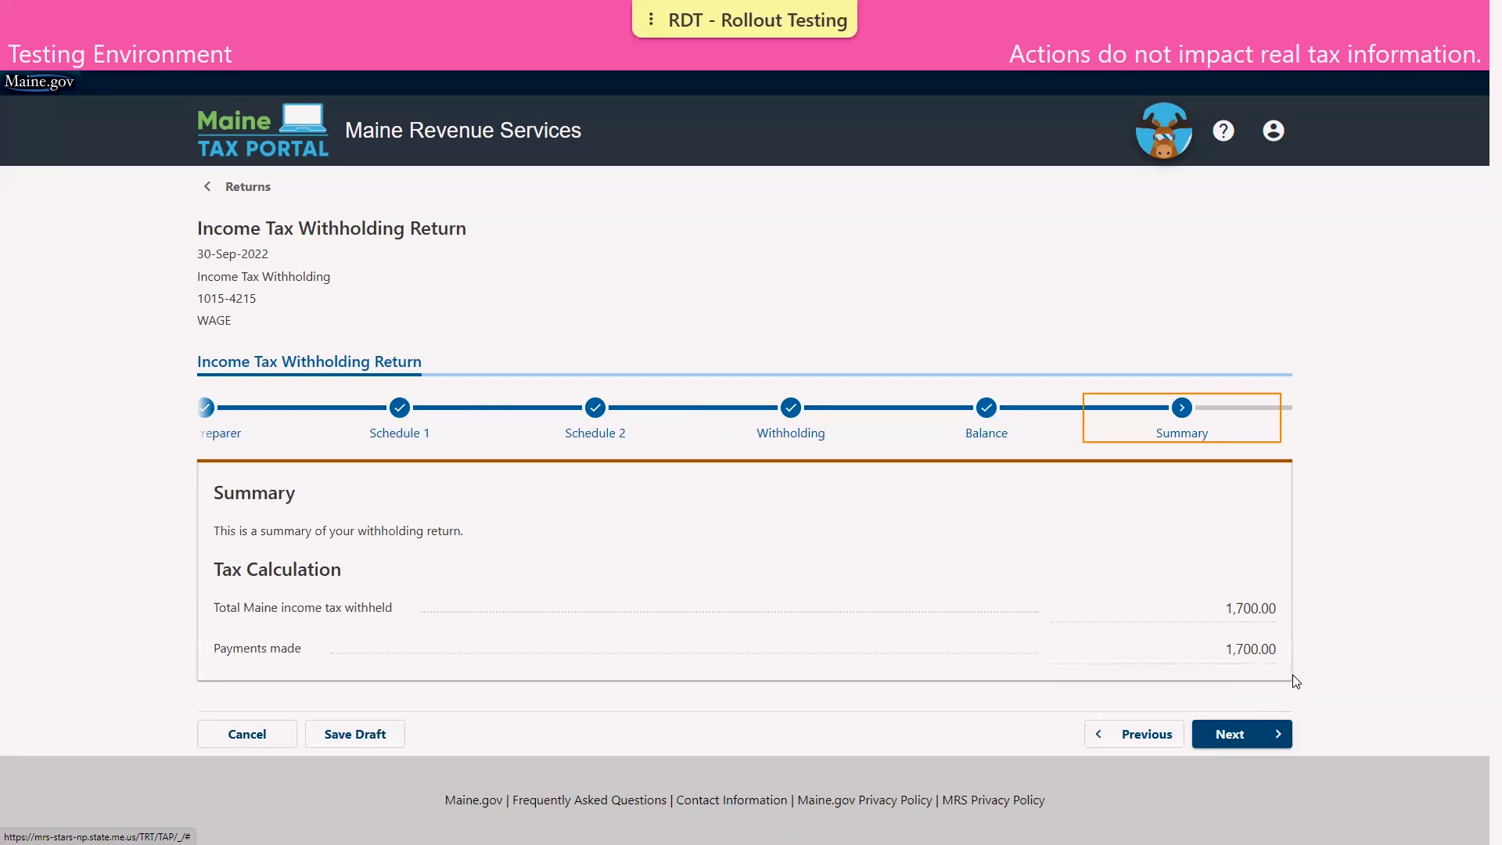
left_click(1248, 737)
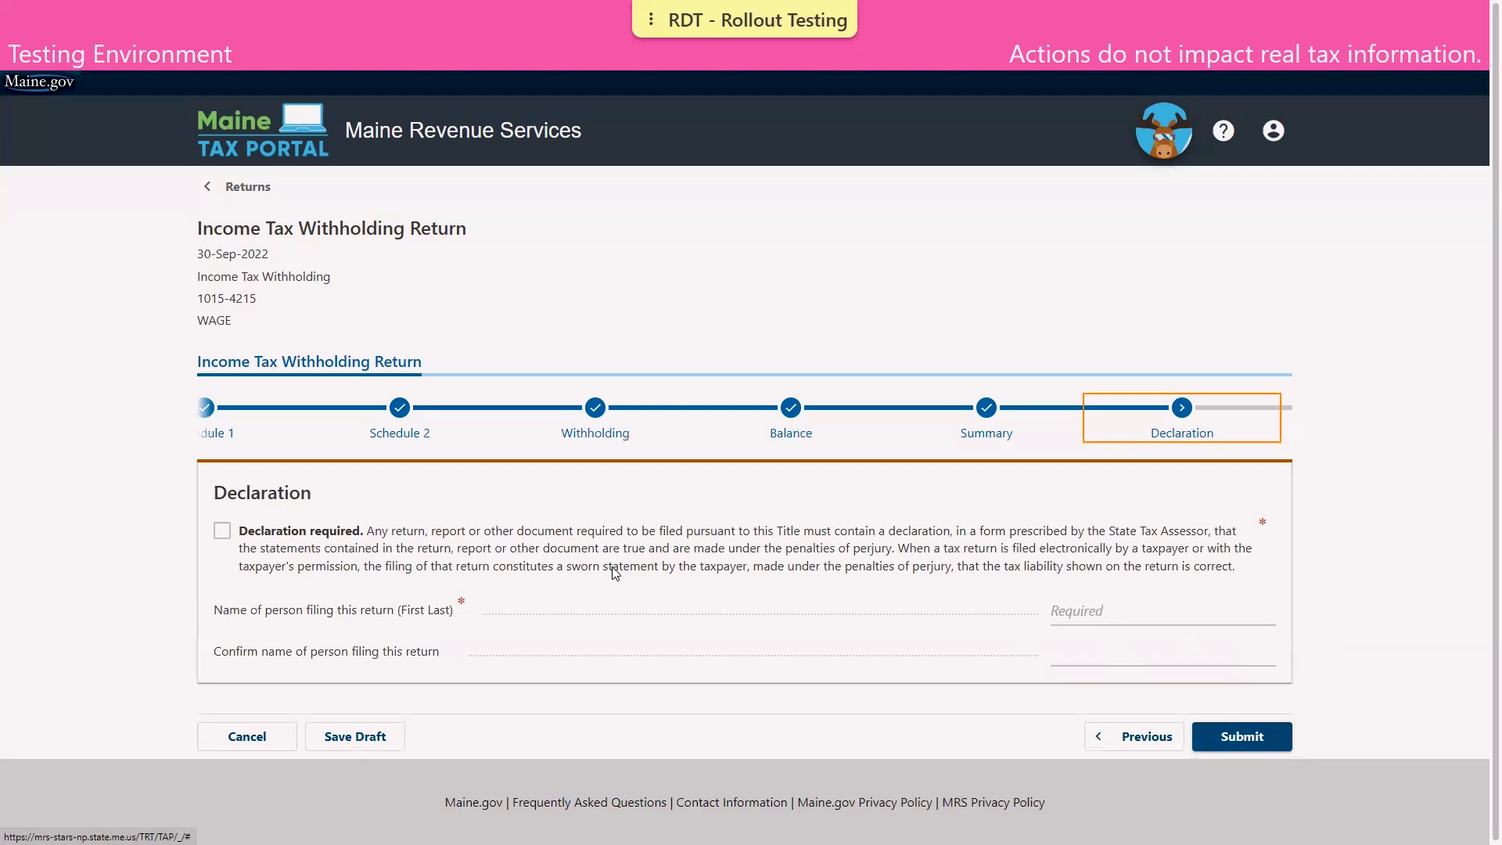
- Accept the required declaration with the filer's full name entered in both name fields, and submit the return
left_click(220, 533)
left_click(220, 532)
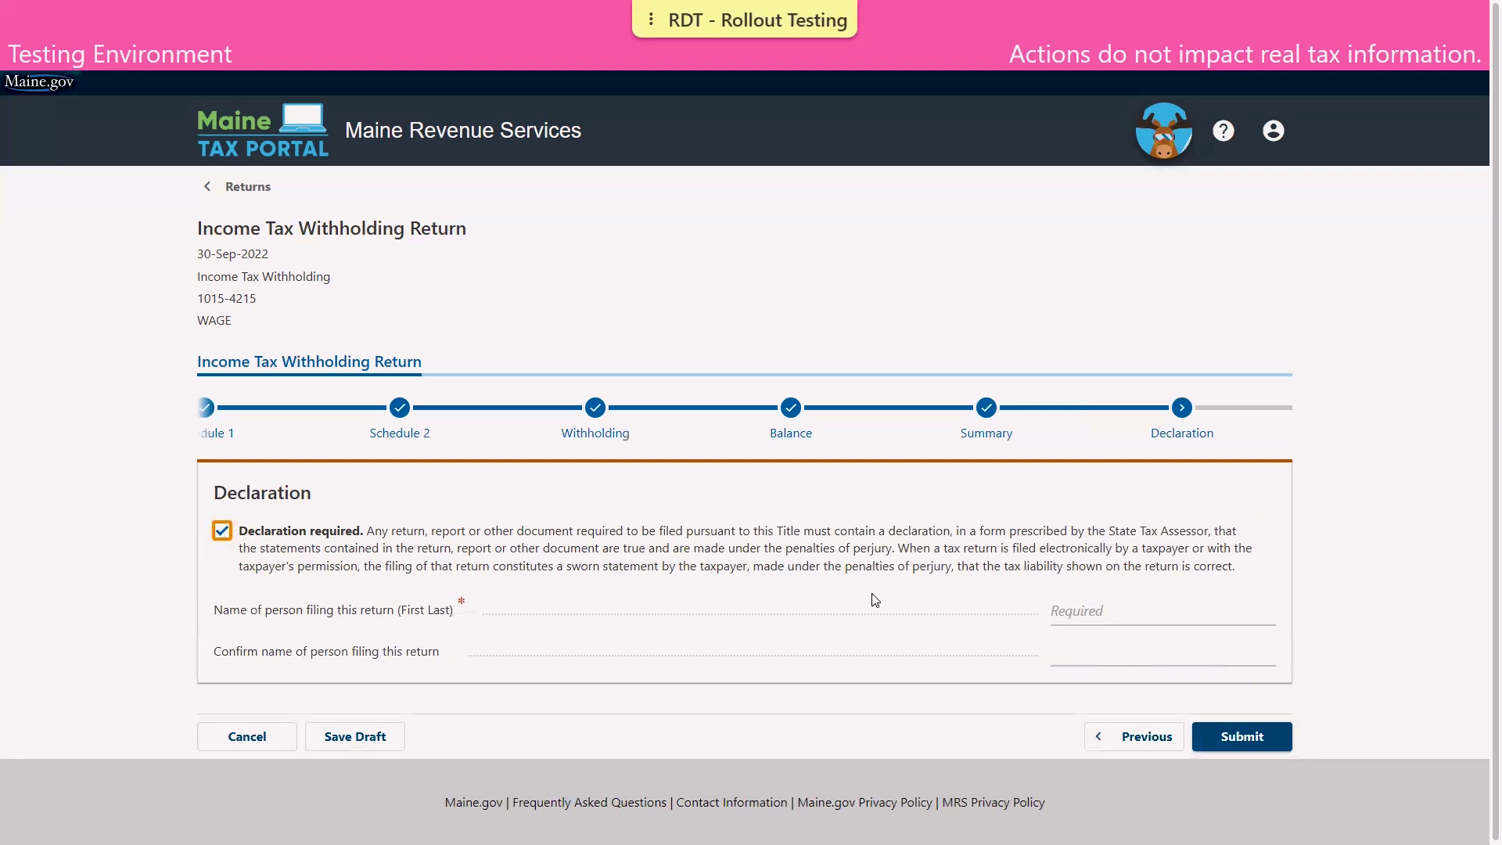
left_click(1080, 612)
type("DEMO TAXPAYER")
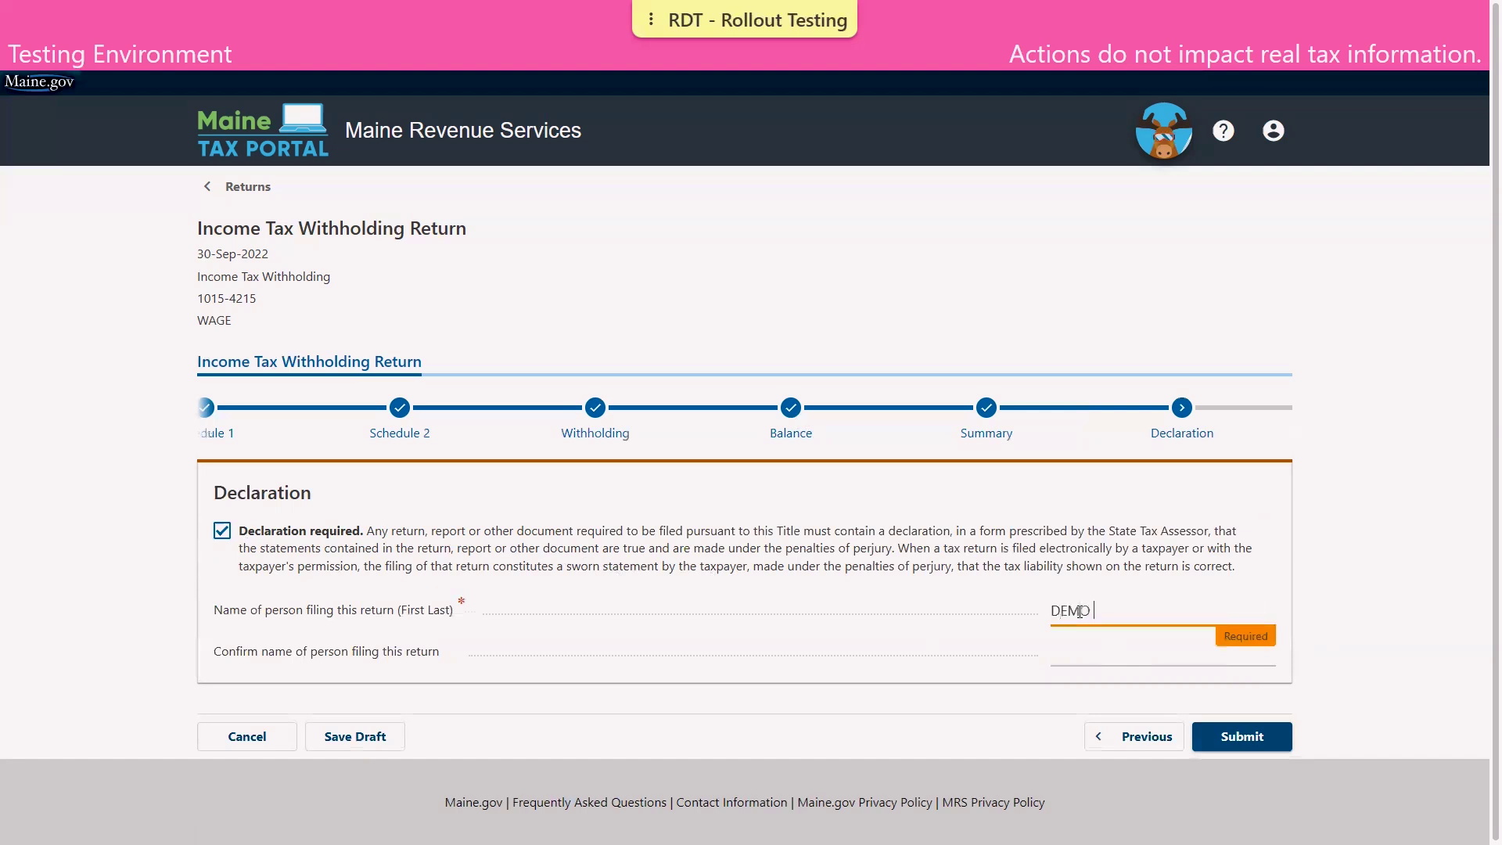
key("Tab")
type("DEMO TAXPAYER")
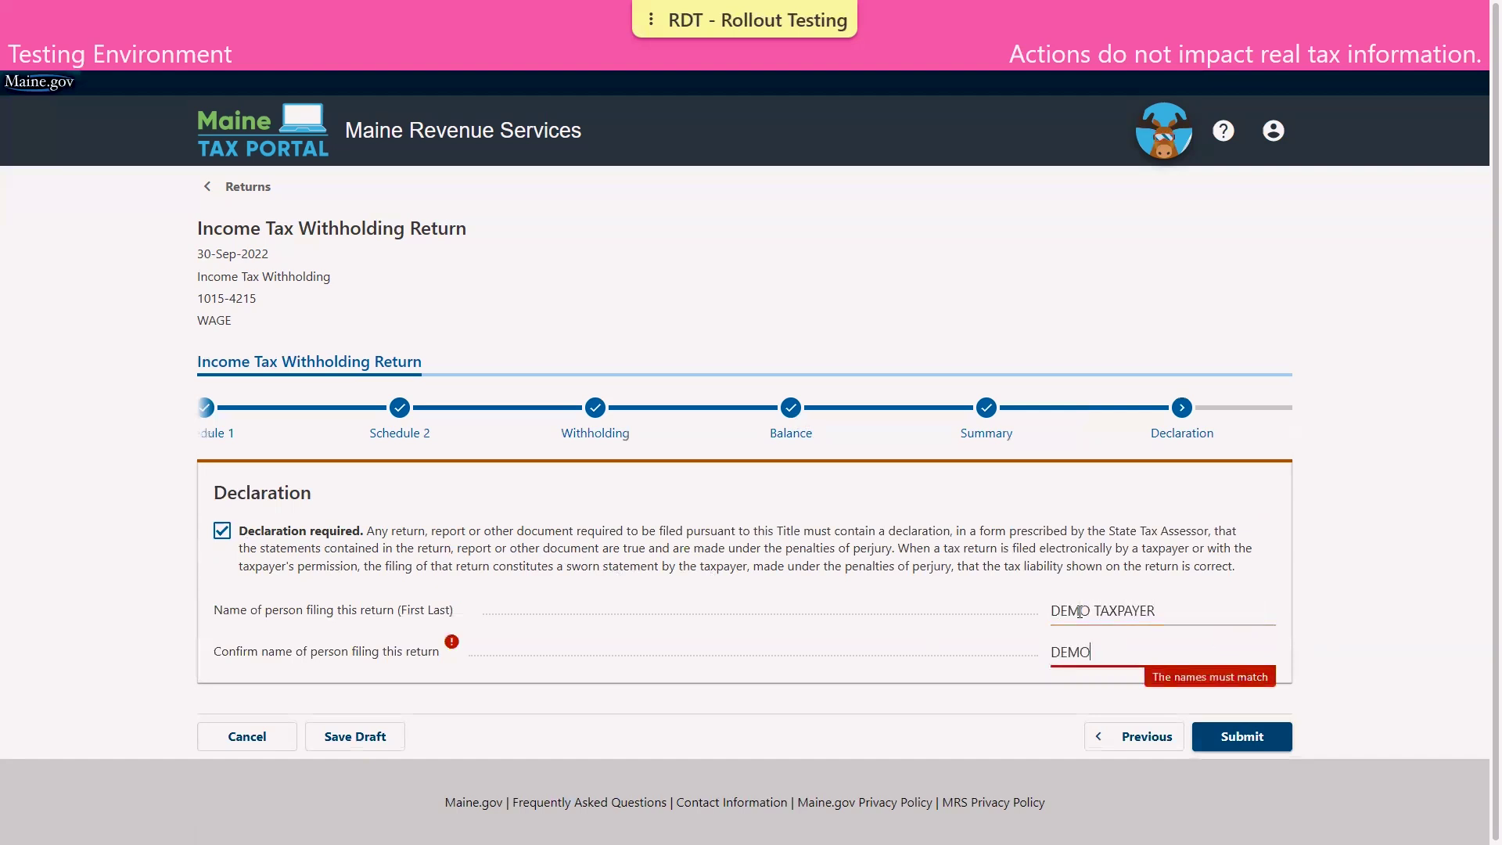
left_click(1406, 649)
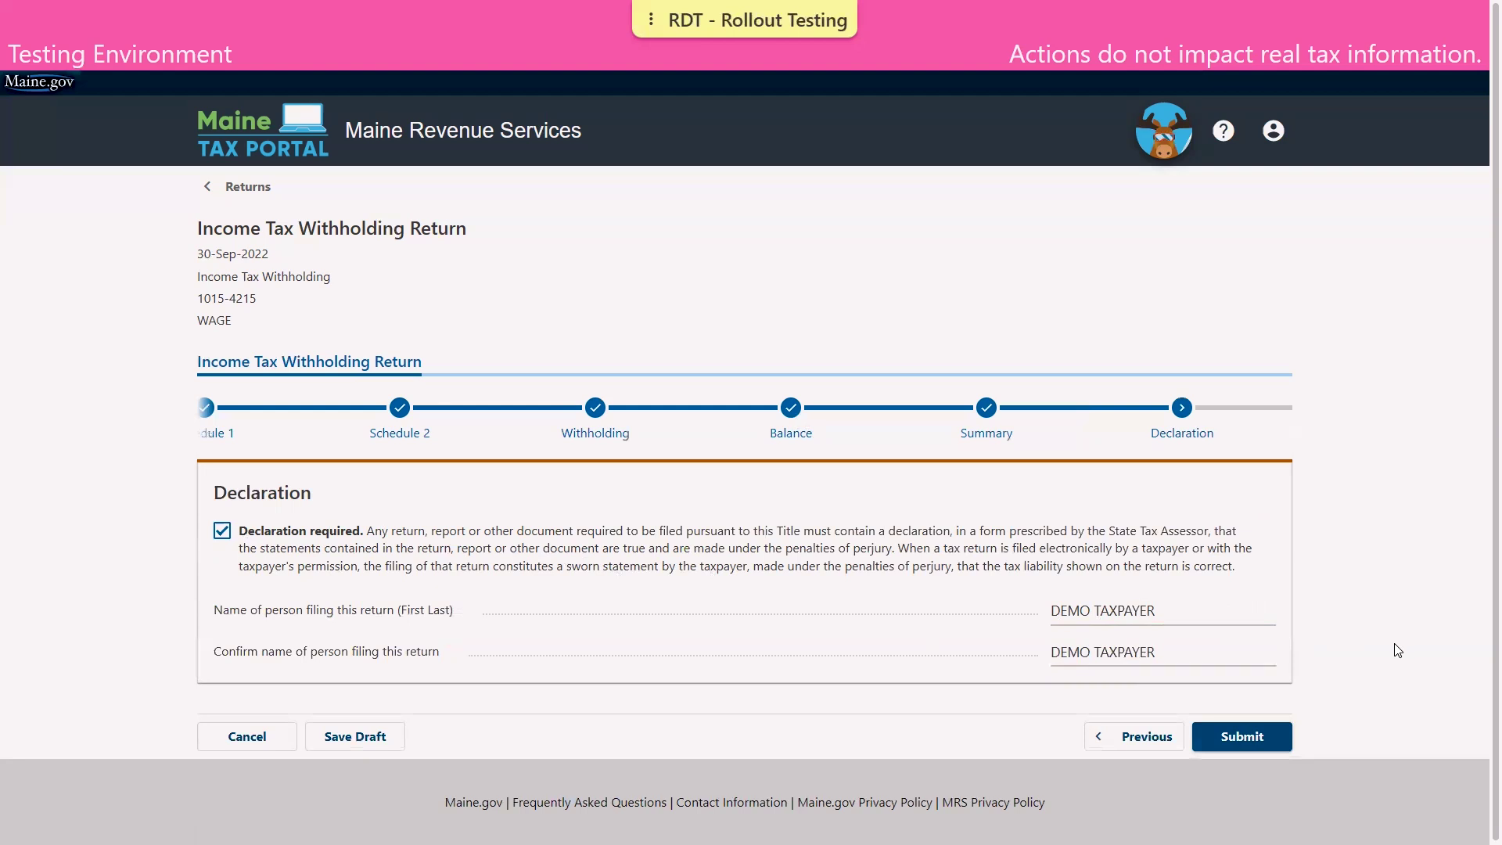
left_click(1239, 738)
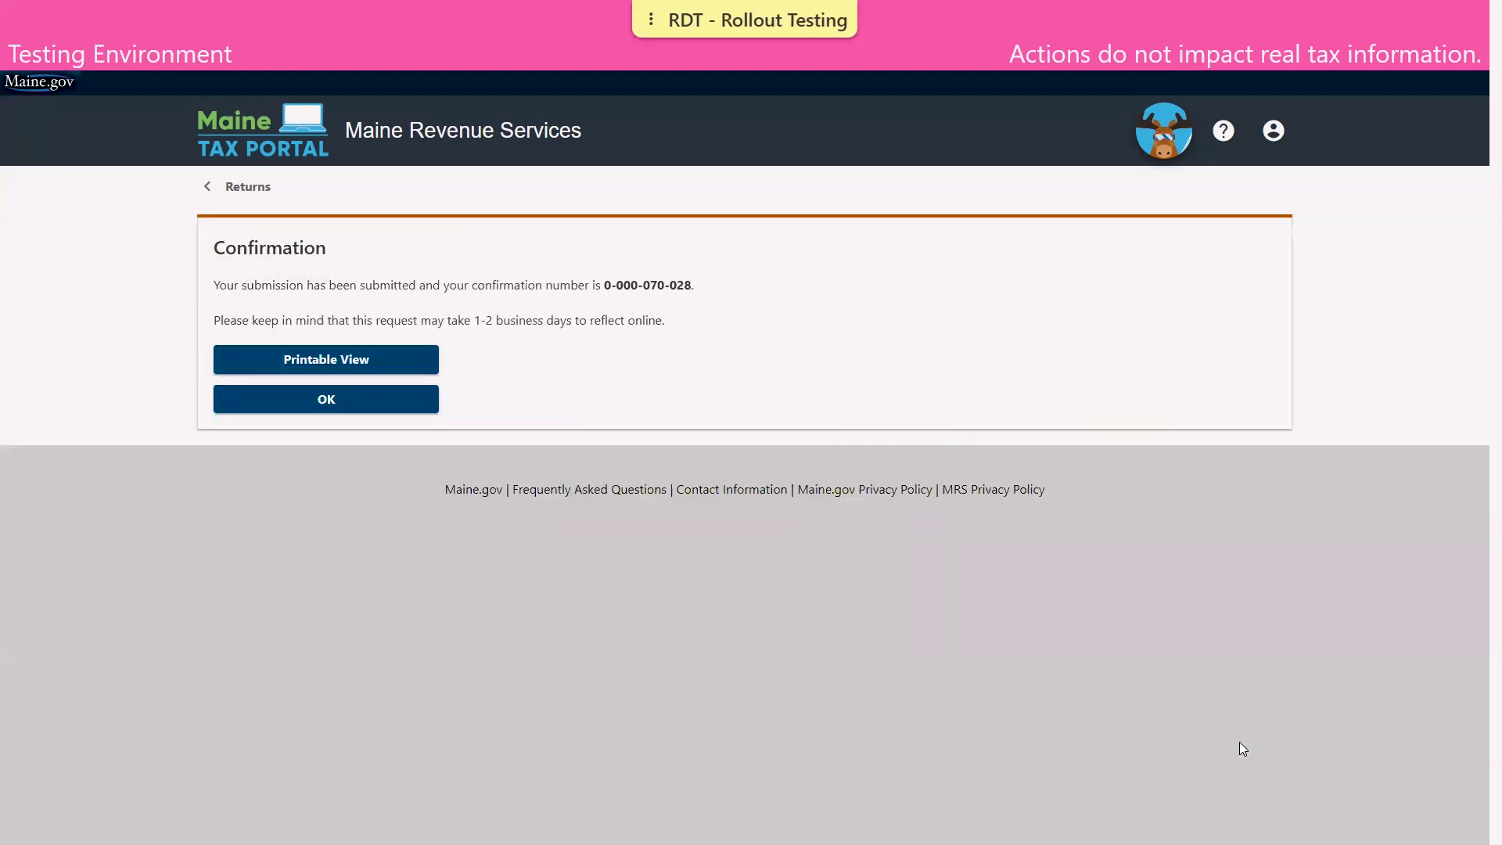